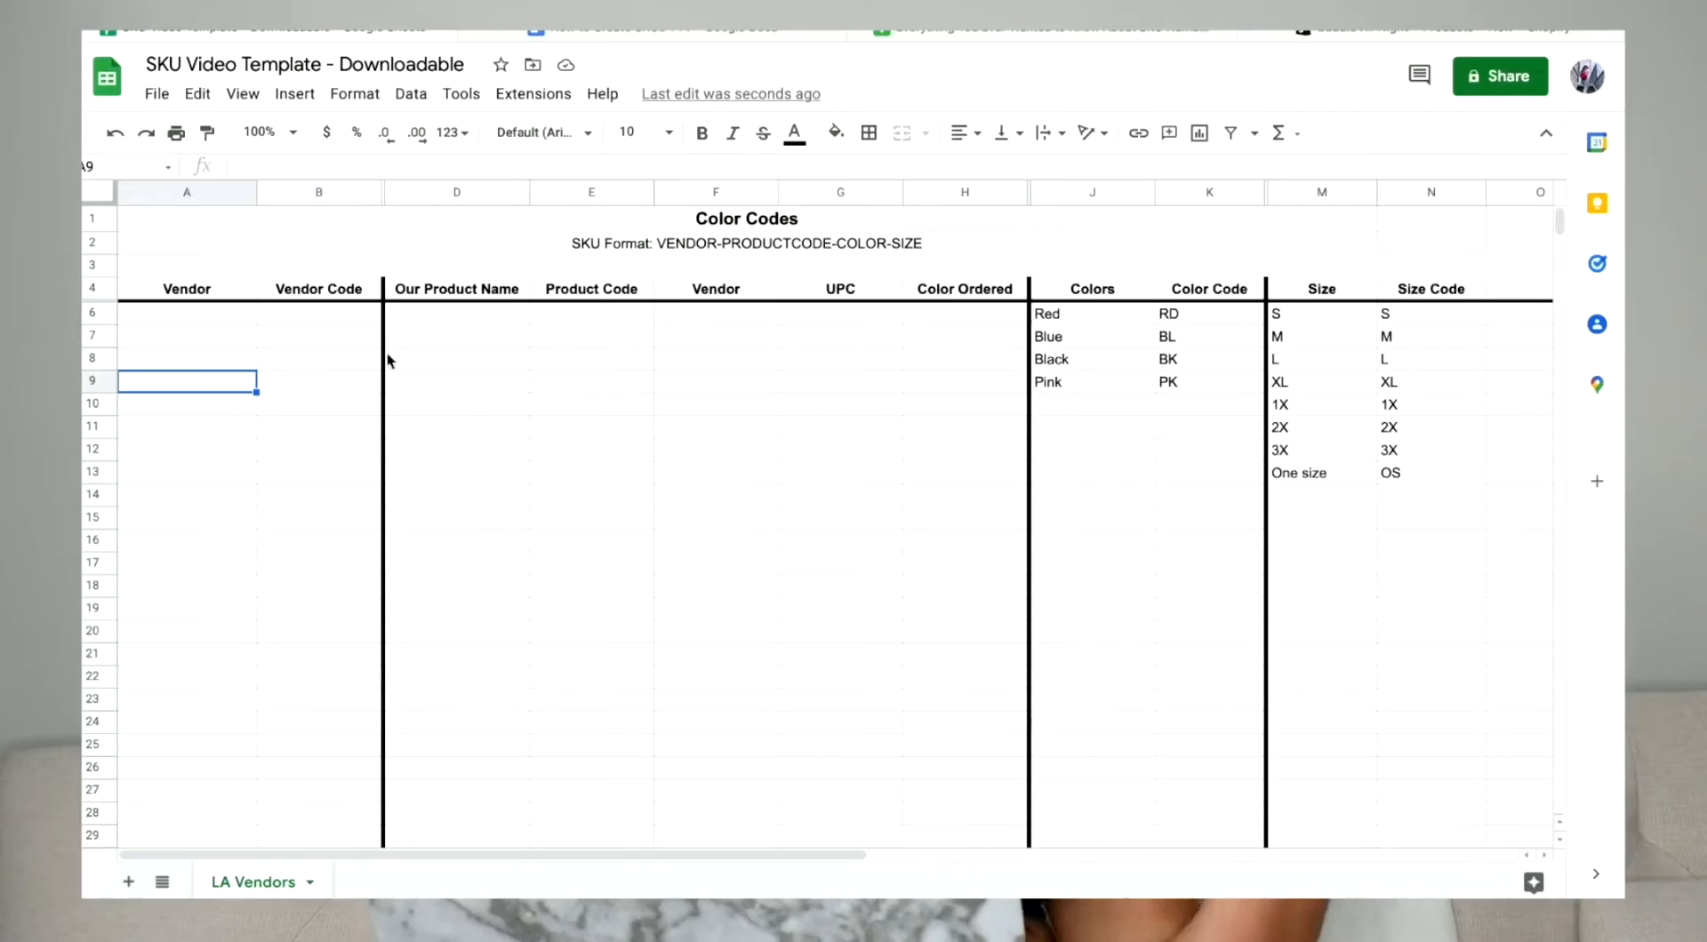
- Add the vendor Subscribe Now with vendor code SN in row 6 of the LA Vendors sheet
left_click(228, 315)
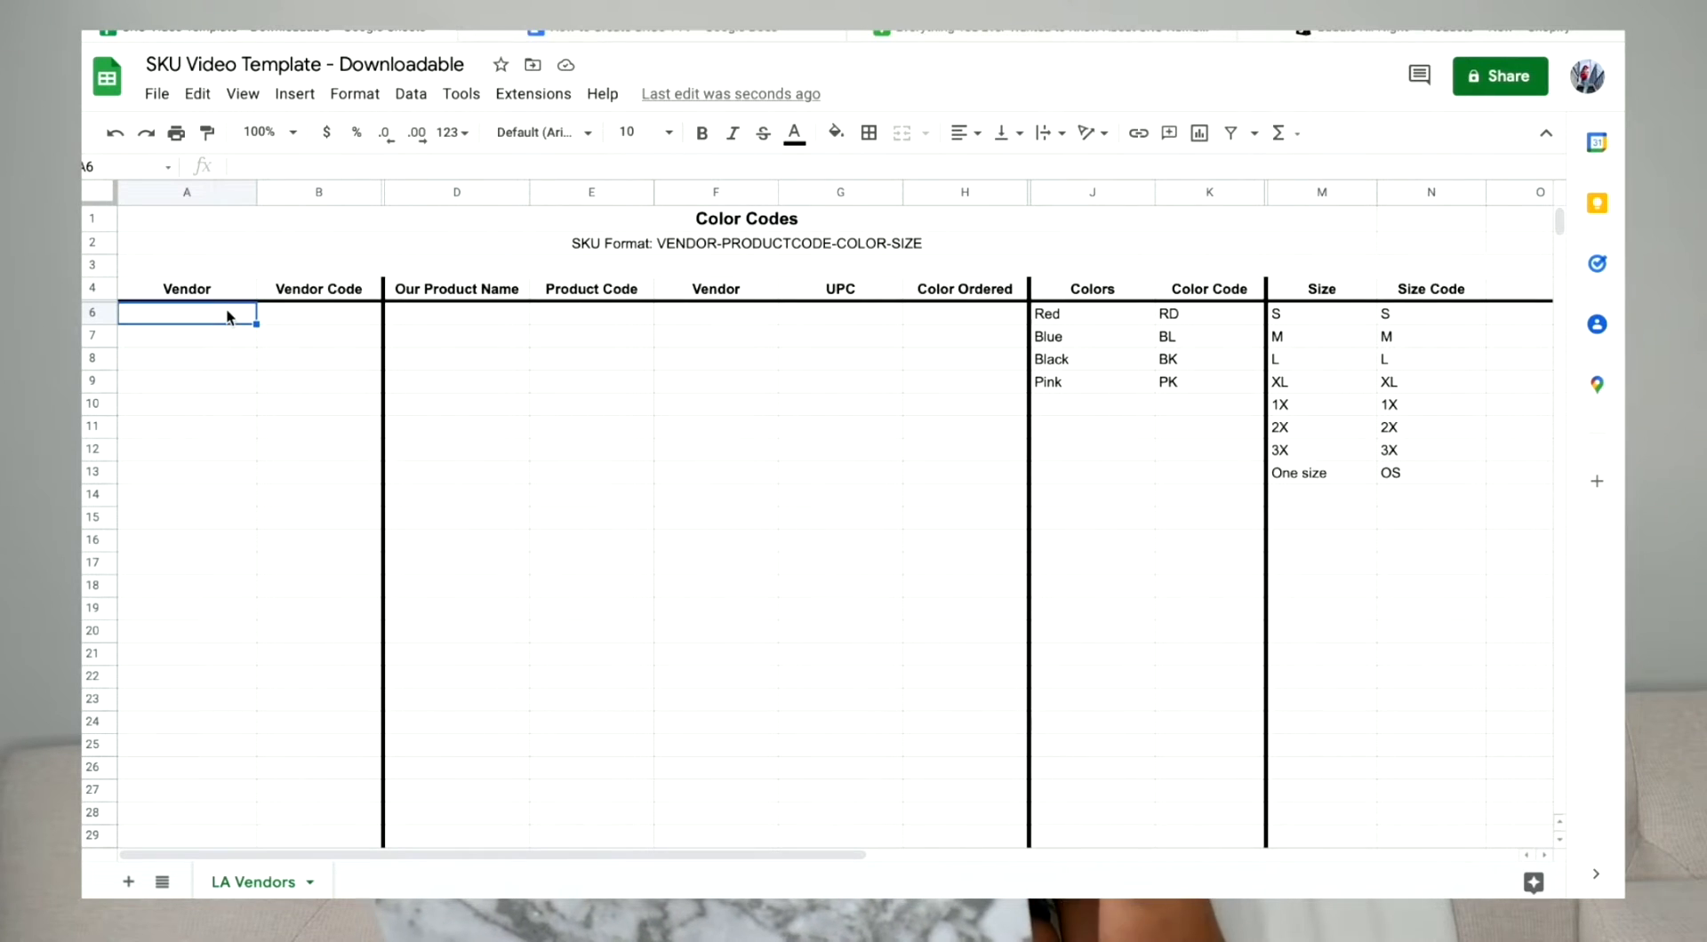
type("Subsc")
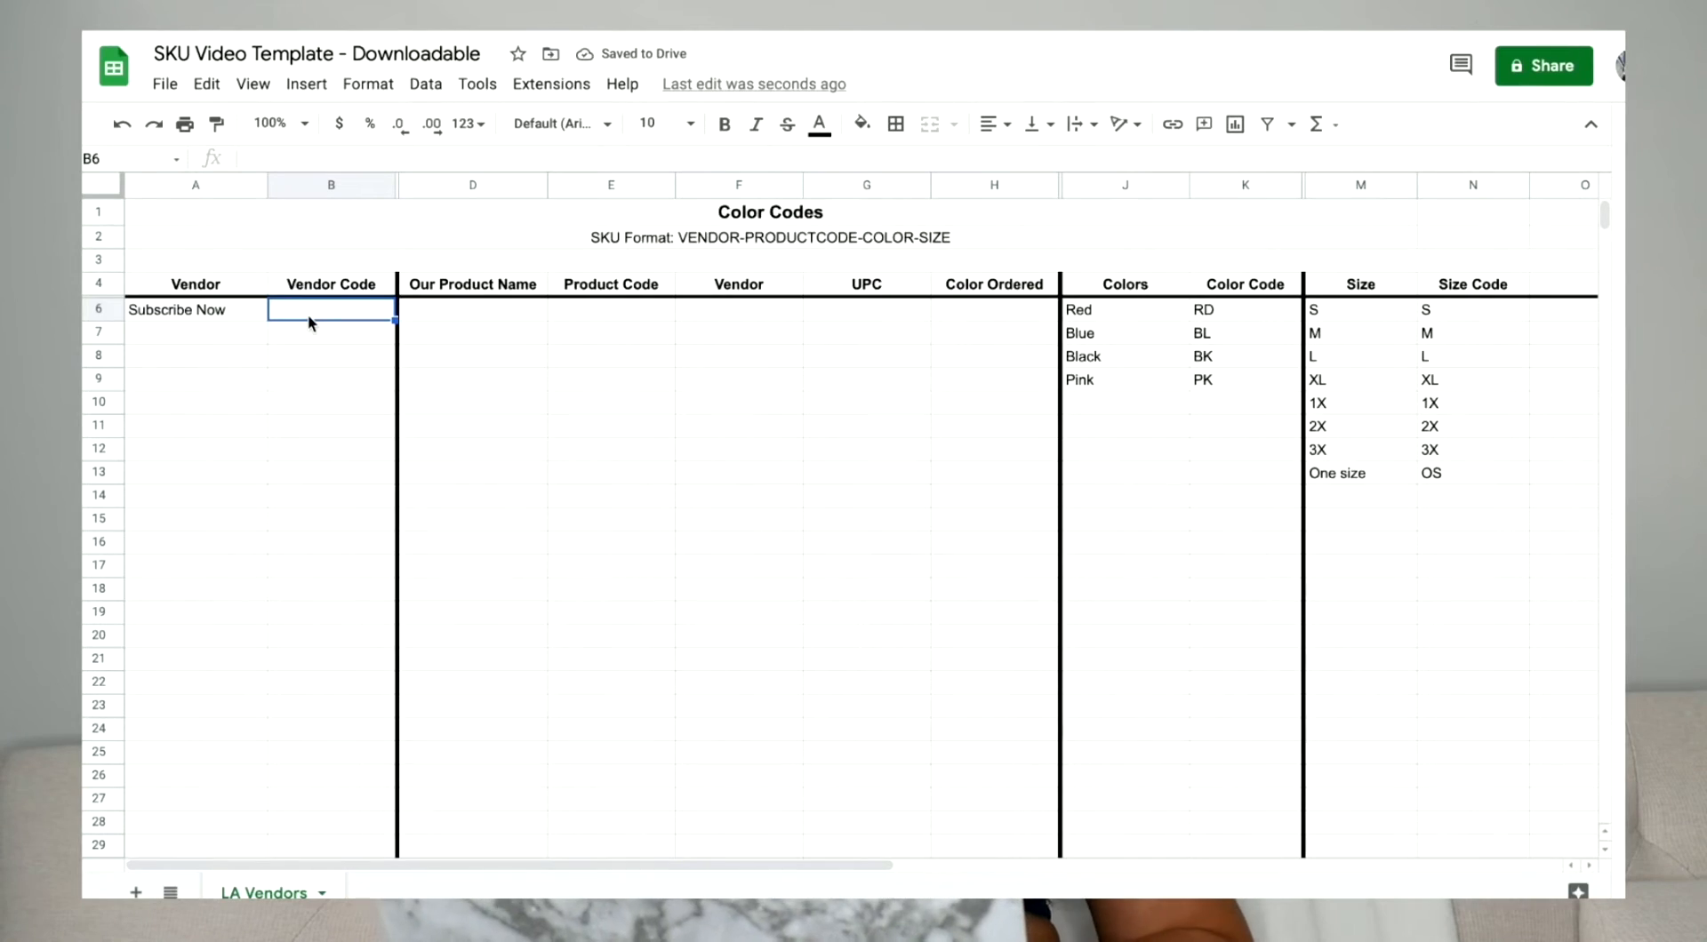
type("SN")
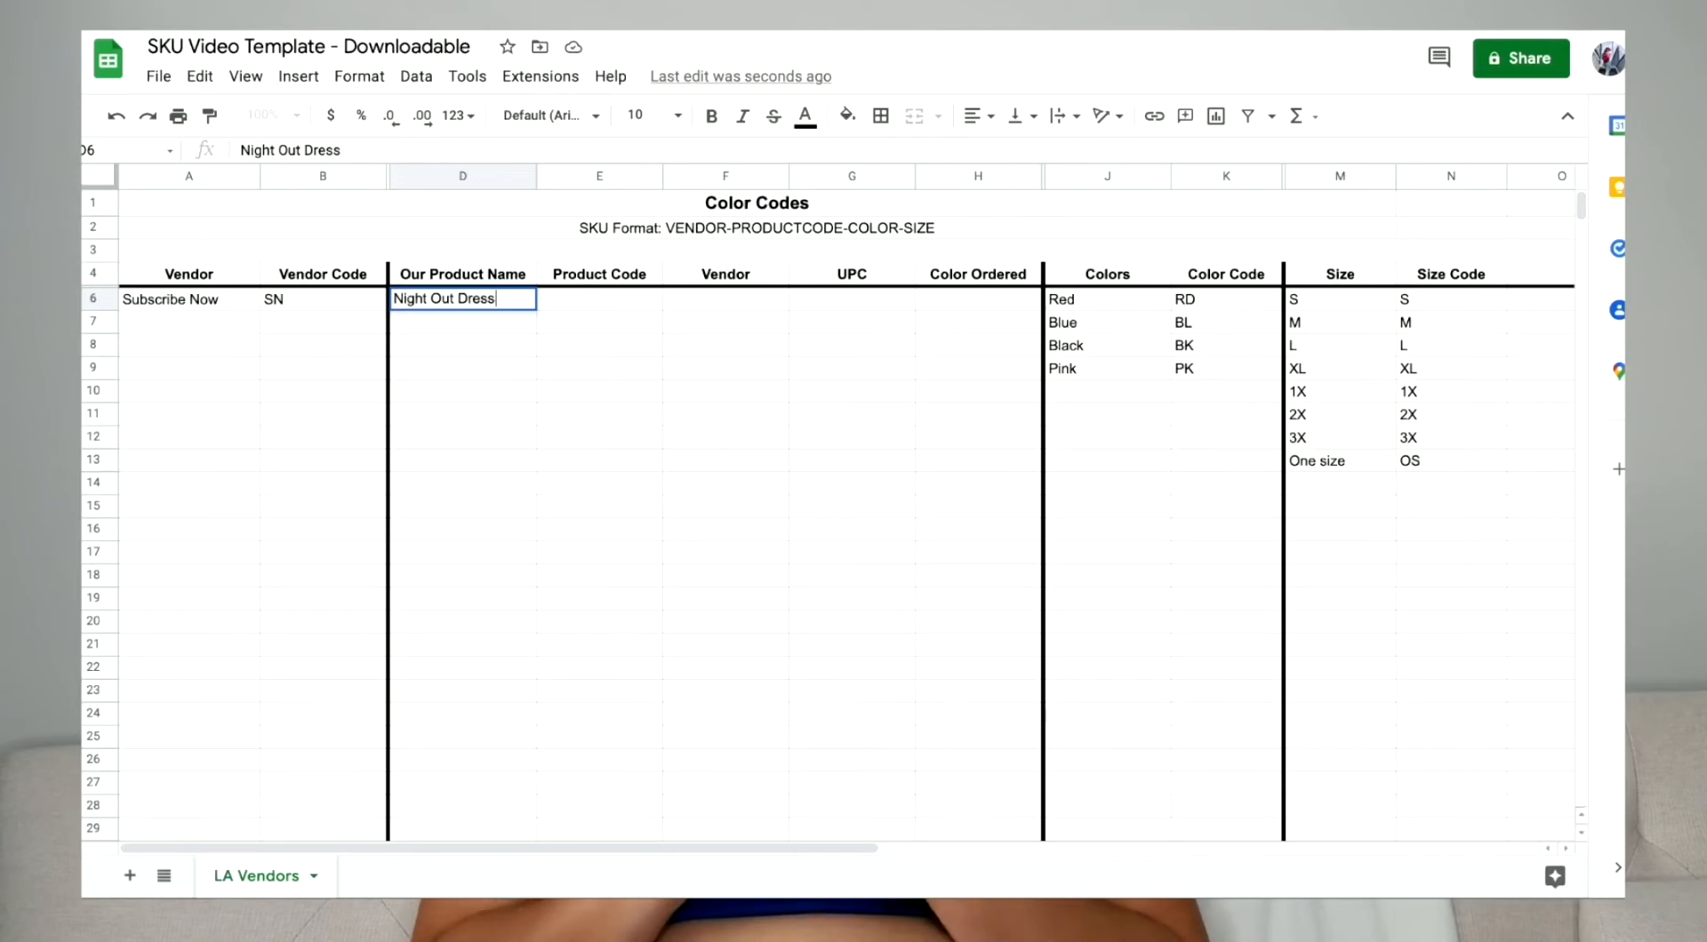
- Enter the product Night Out Dress with product code NOD and vendor SN in row 6
key("Tab")
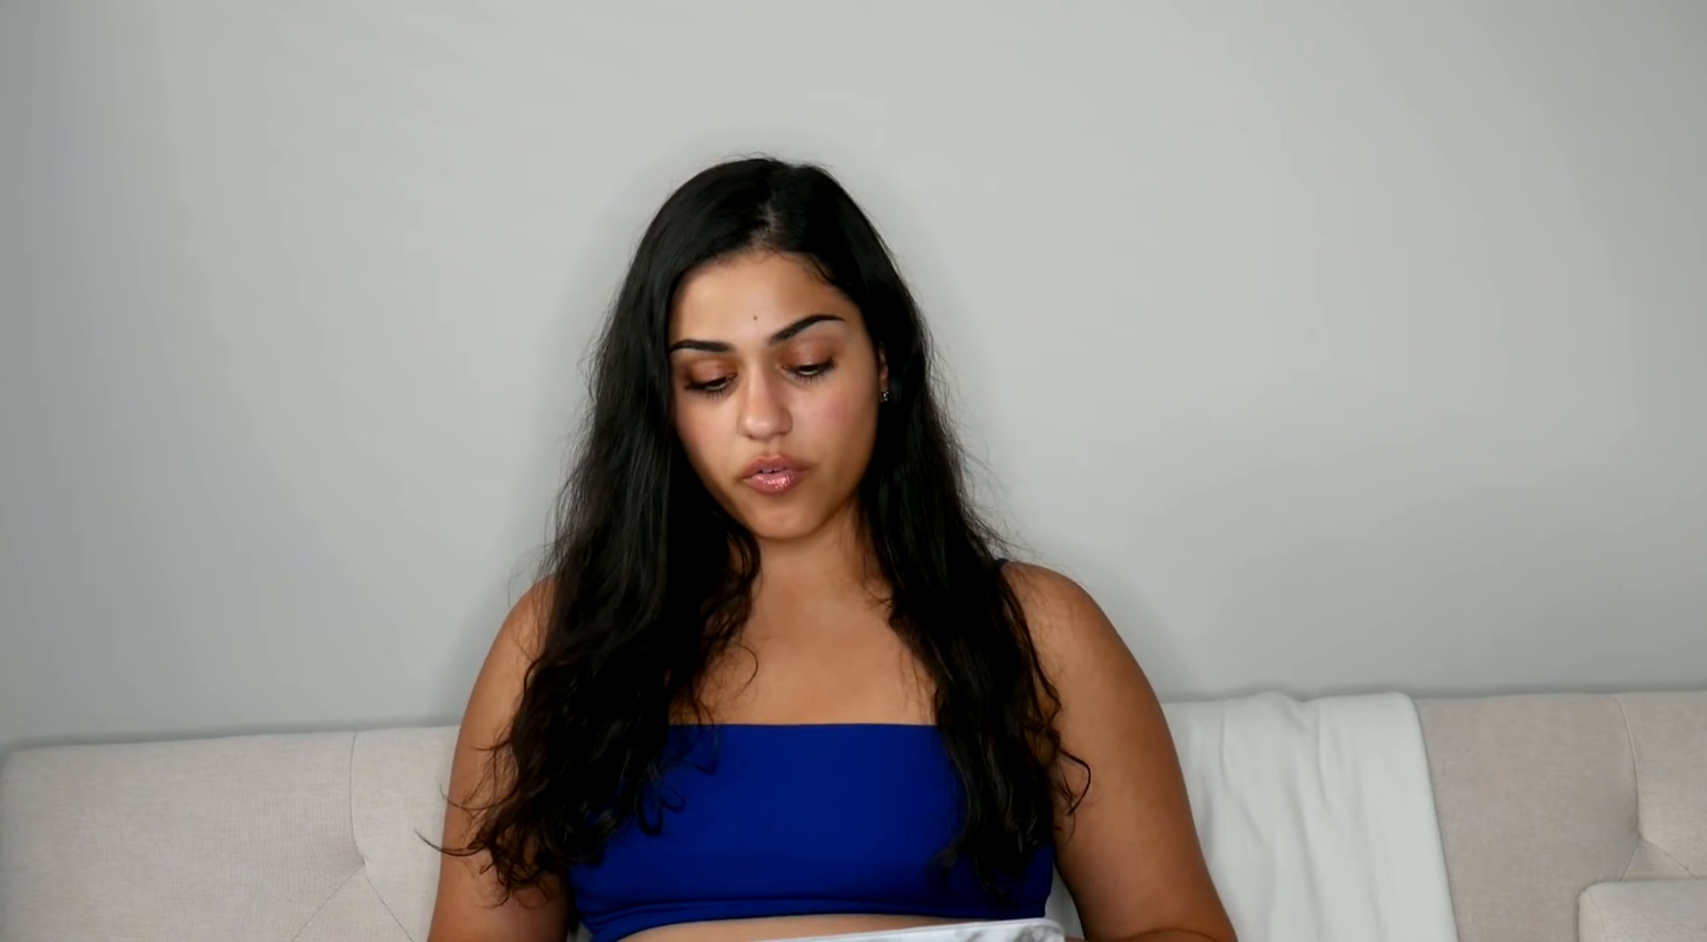
type("NO")
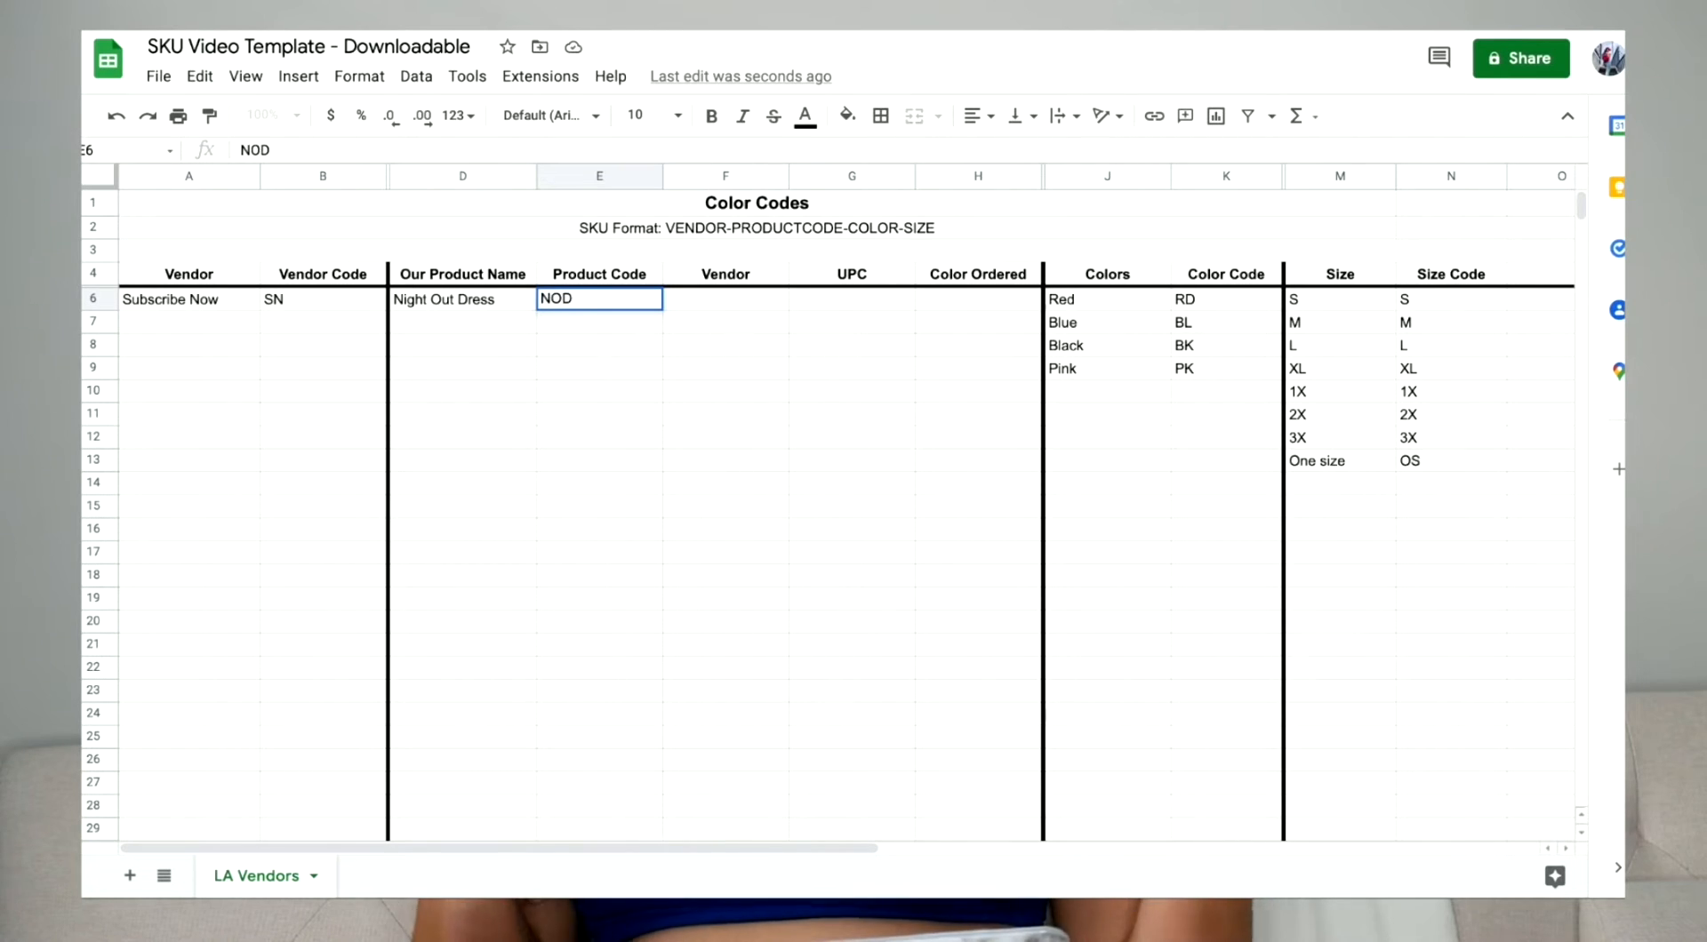
type("D")
left_click(722, 300)
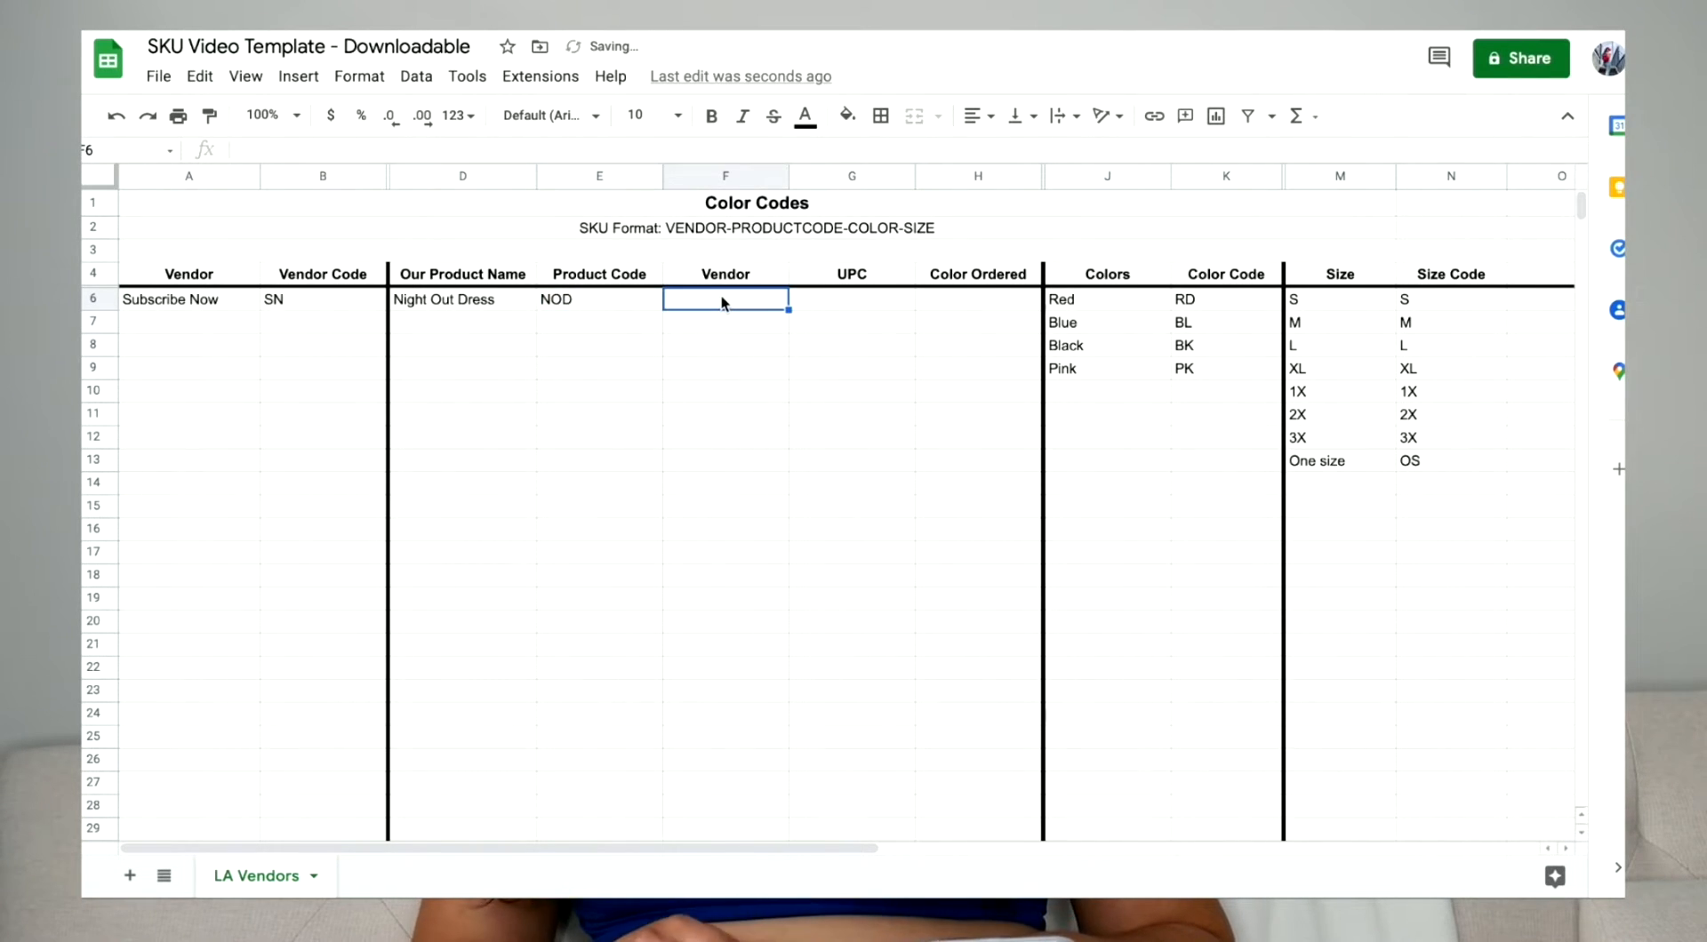
type("SN")
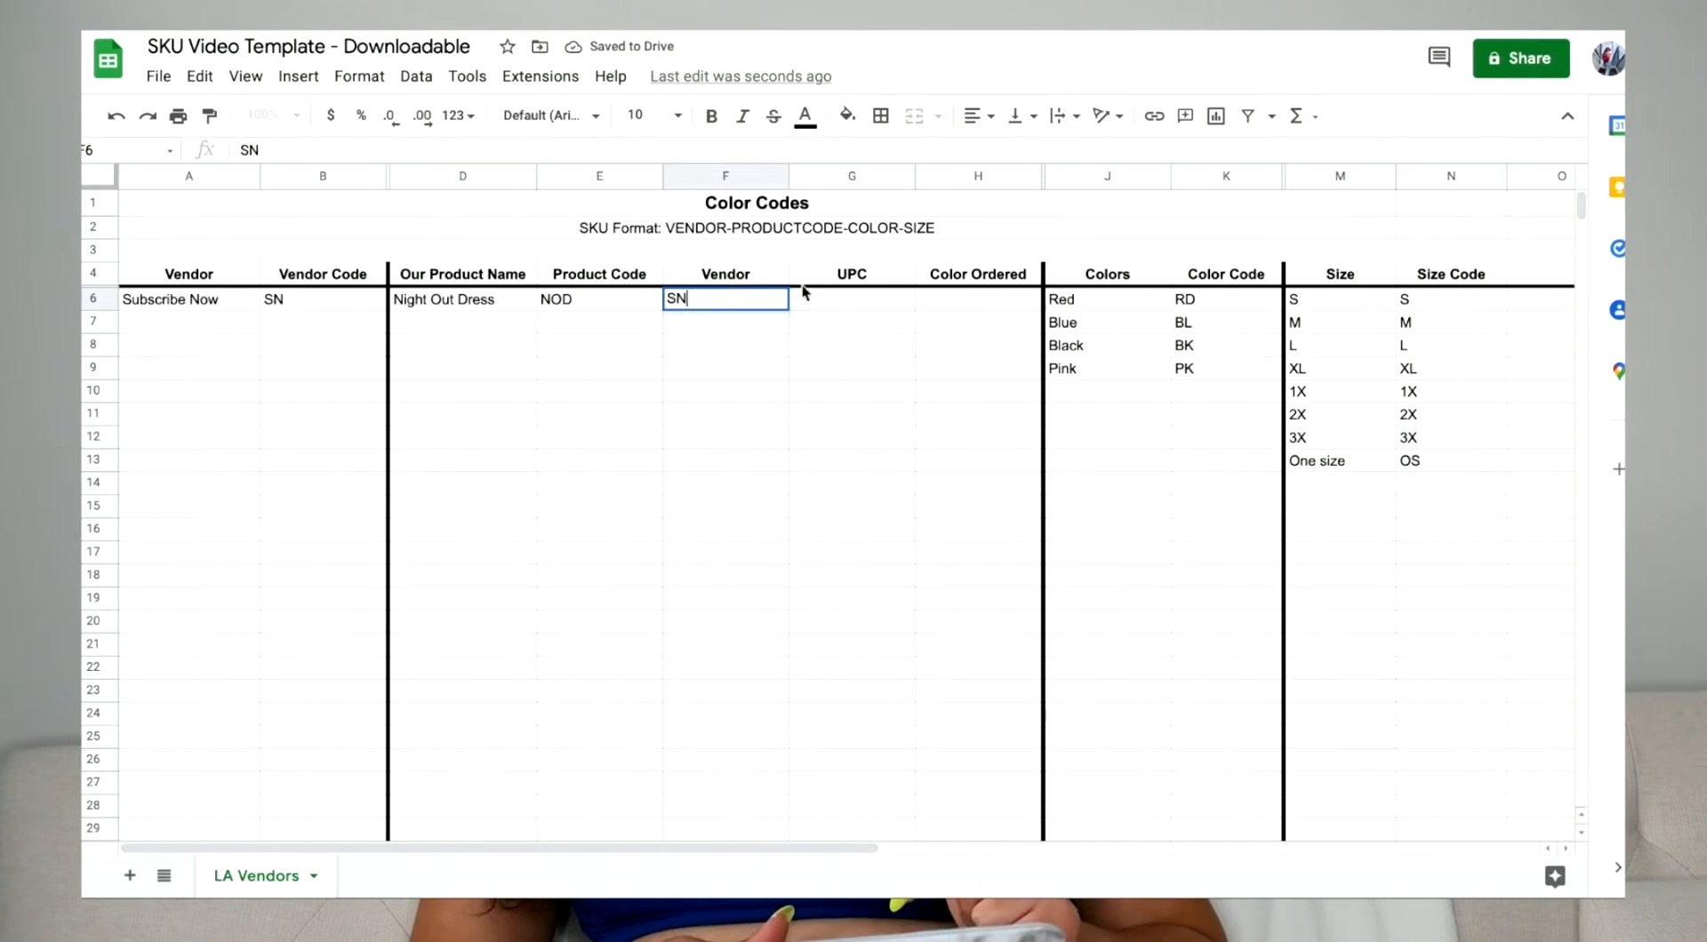
left_click(859, 302)
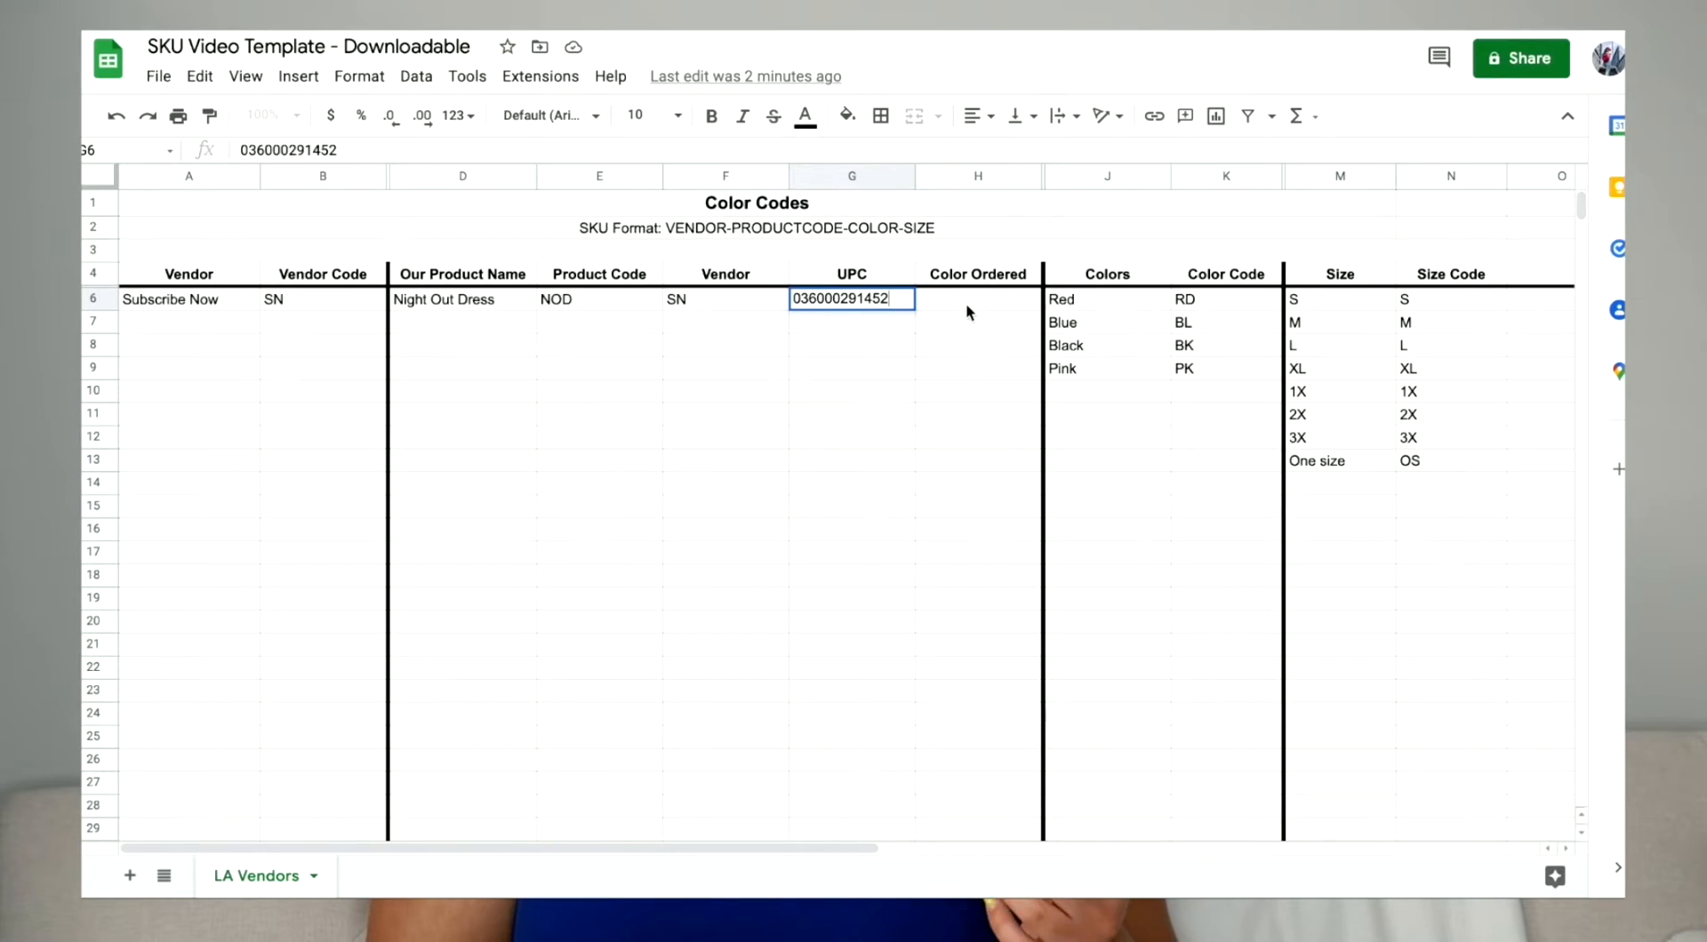
left_click(966, 305)
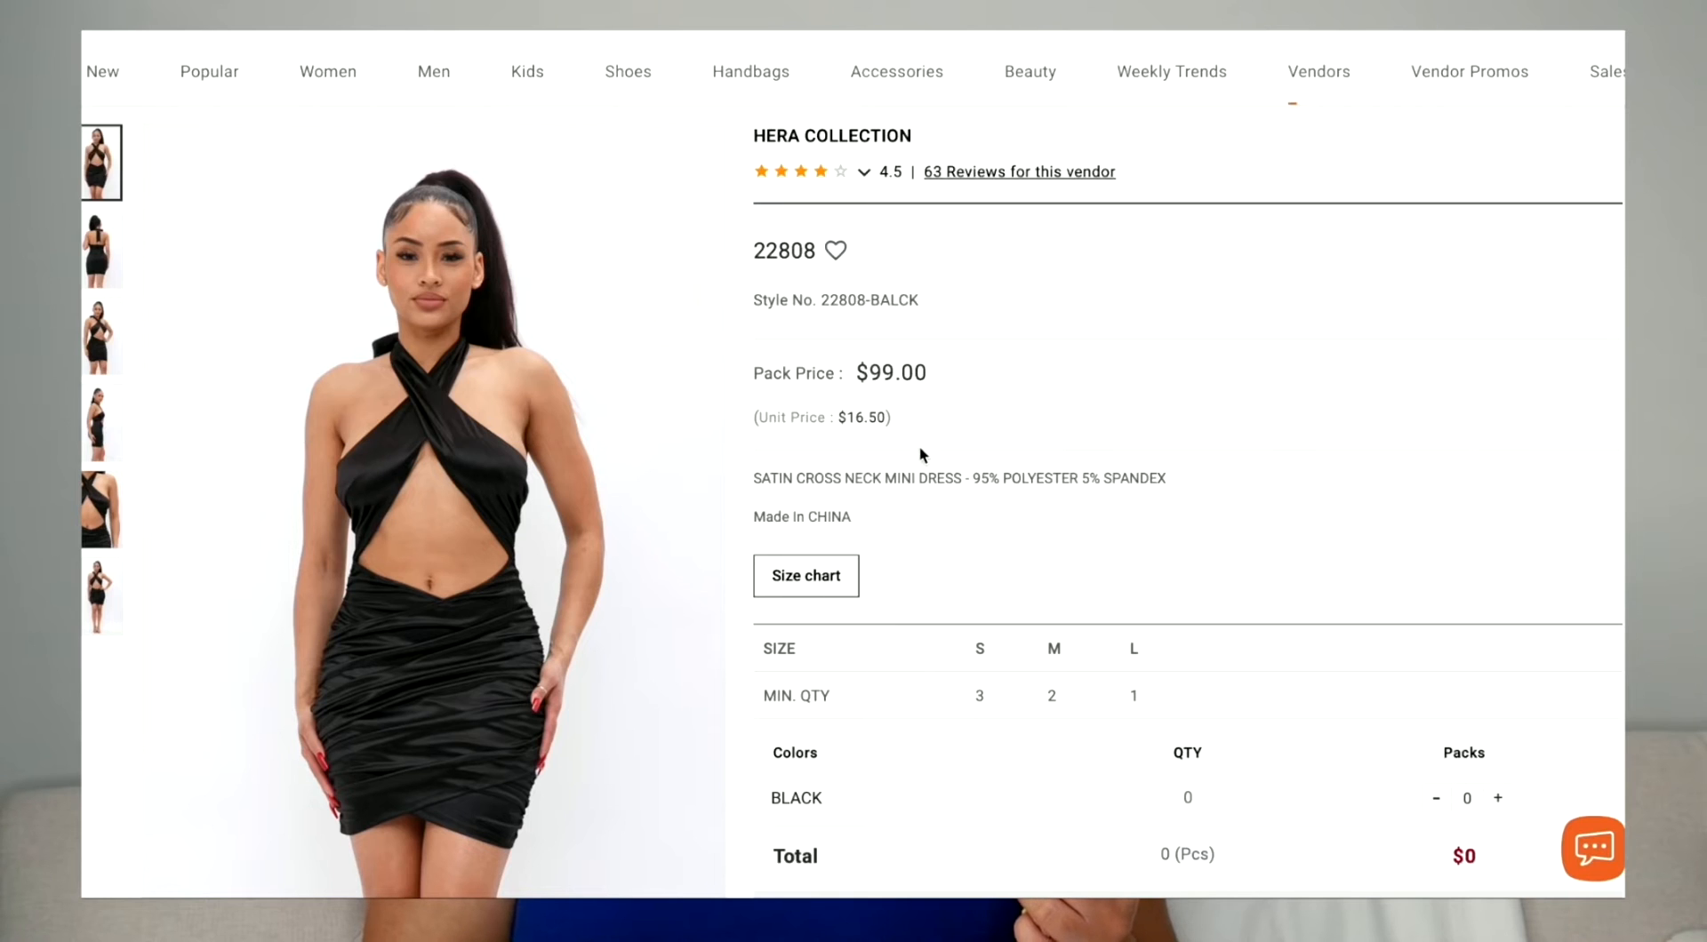
scroll(882, 603, "down", 4)
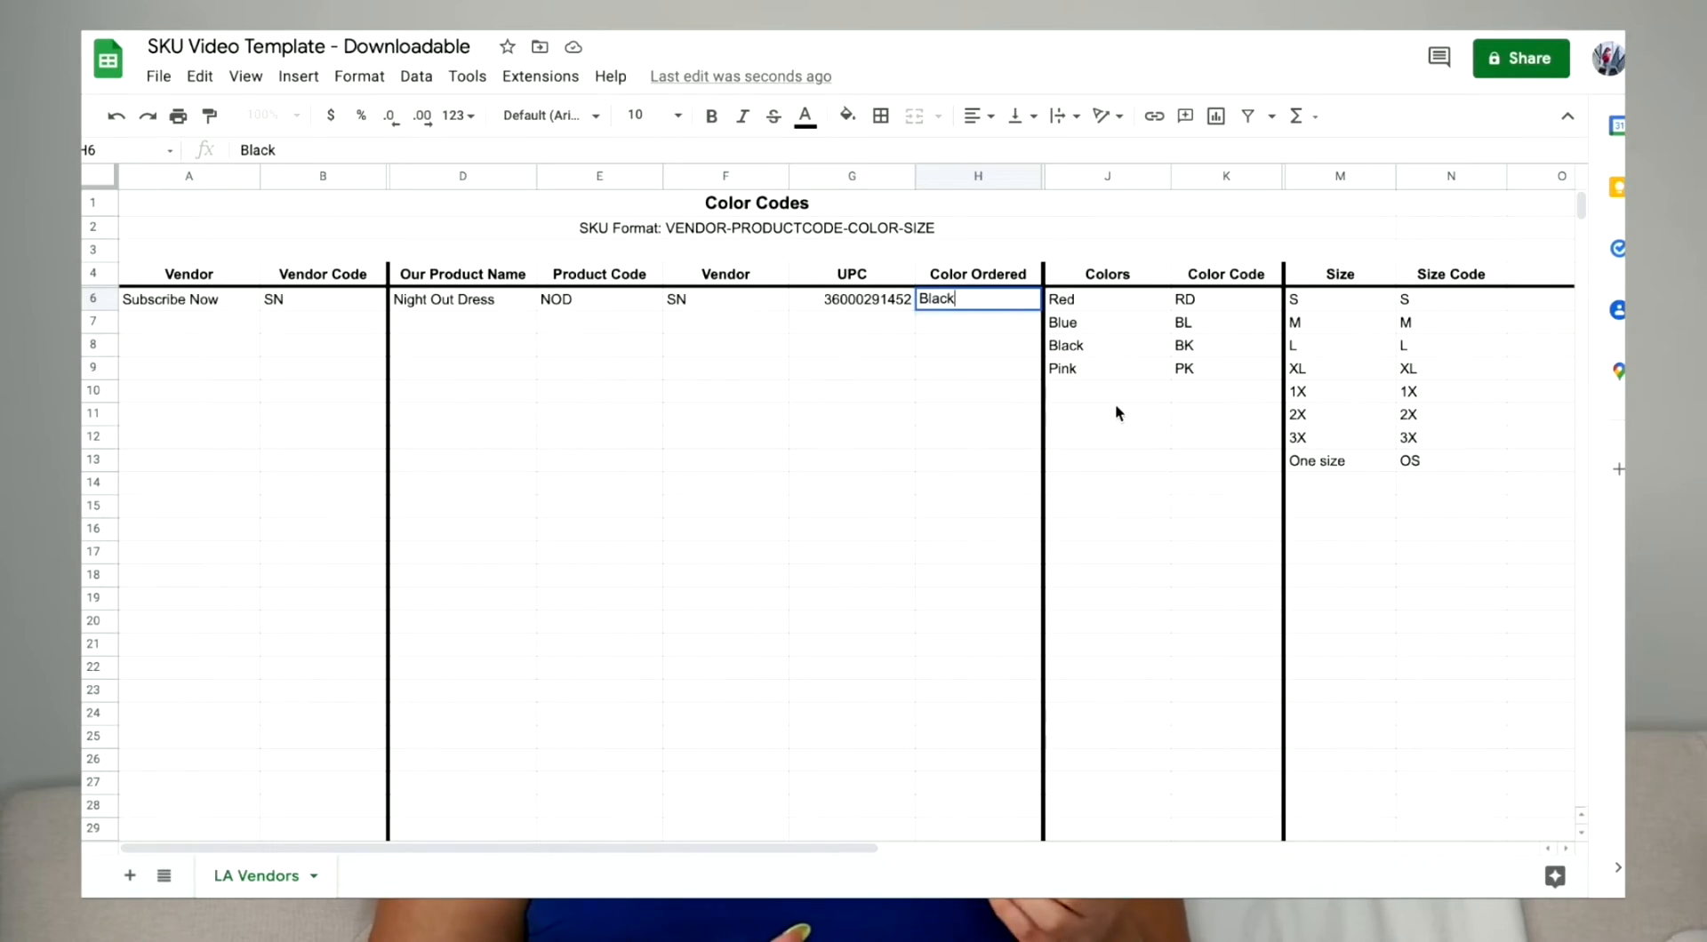
left_click(1114, 408)
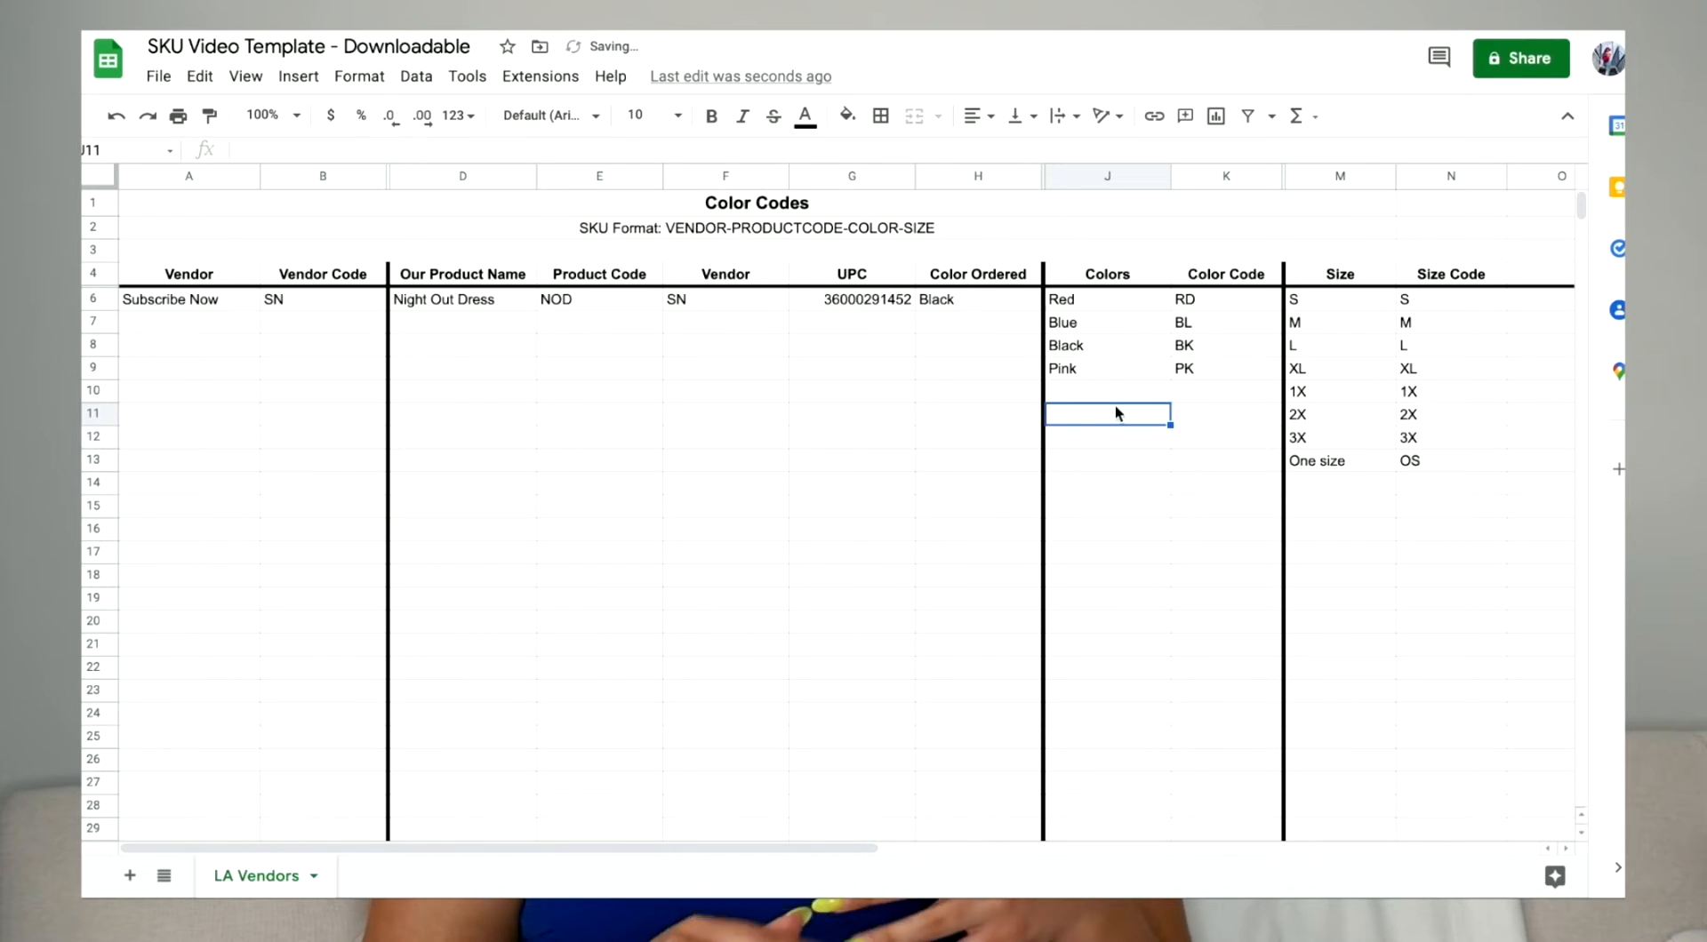
- Examine the color code table, the size code table and the SKU format line above them
left_click_drag(1206, 296, 1245, 404)
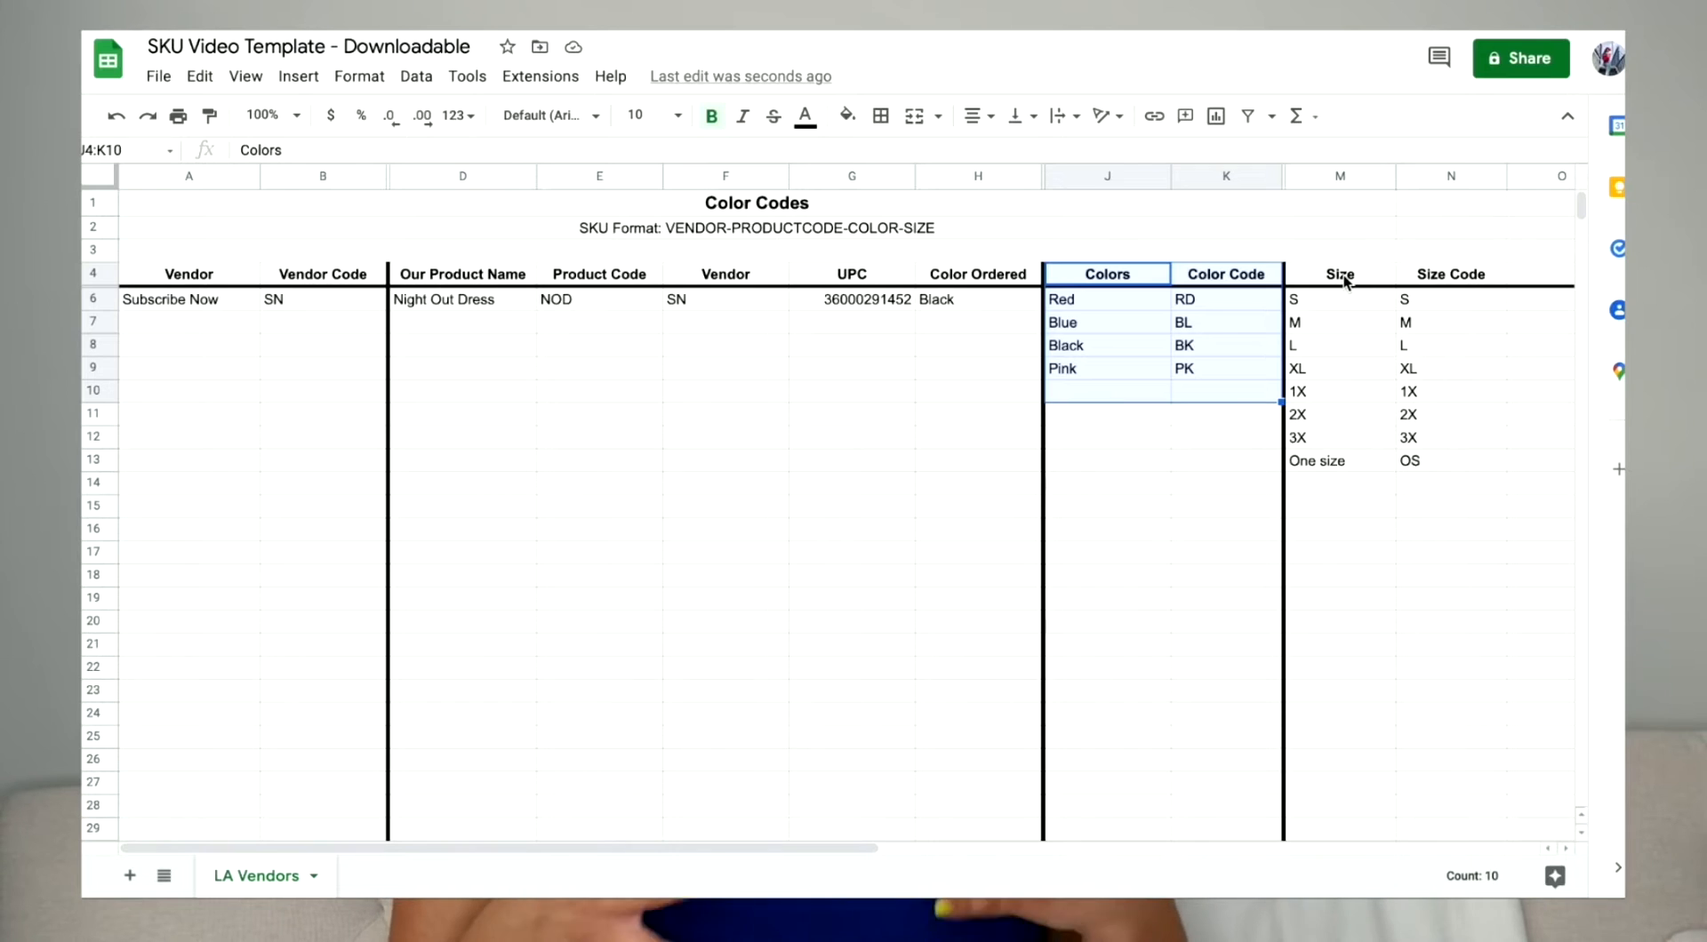
left_click_drag(1339, 273, 1422, 420)
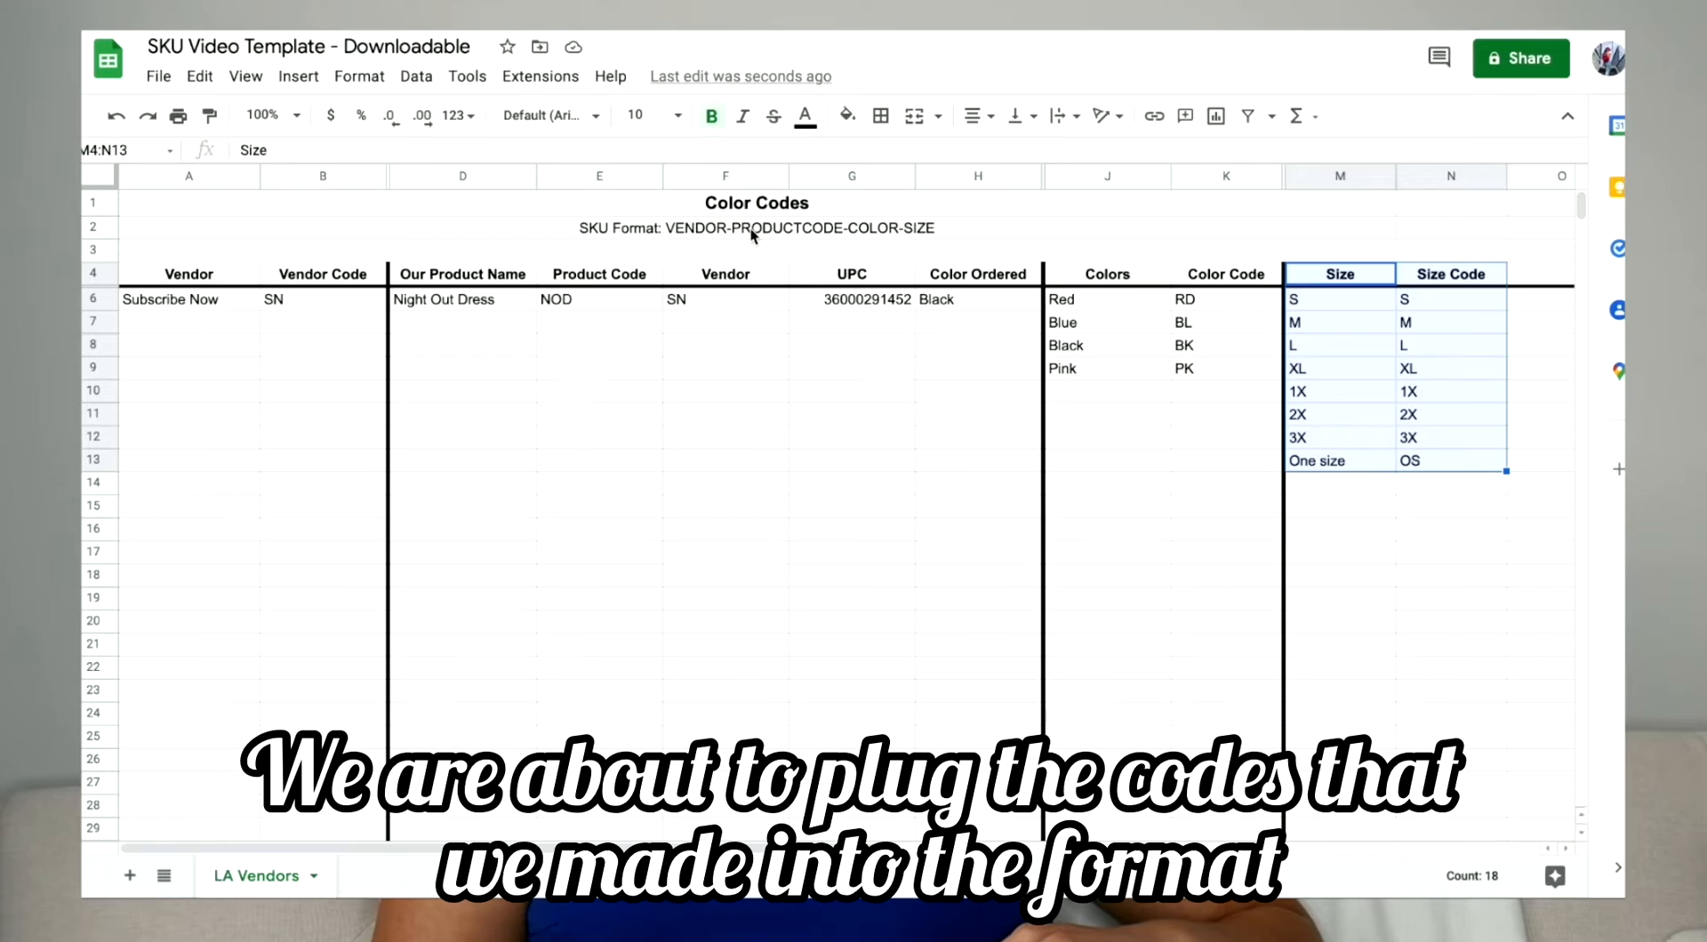
left_click(750, 227)
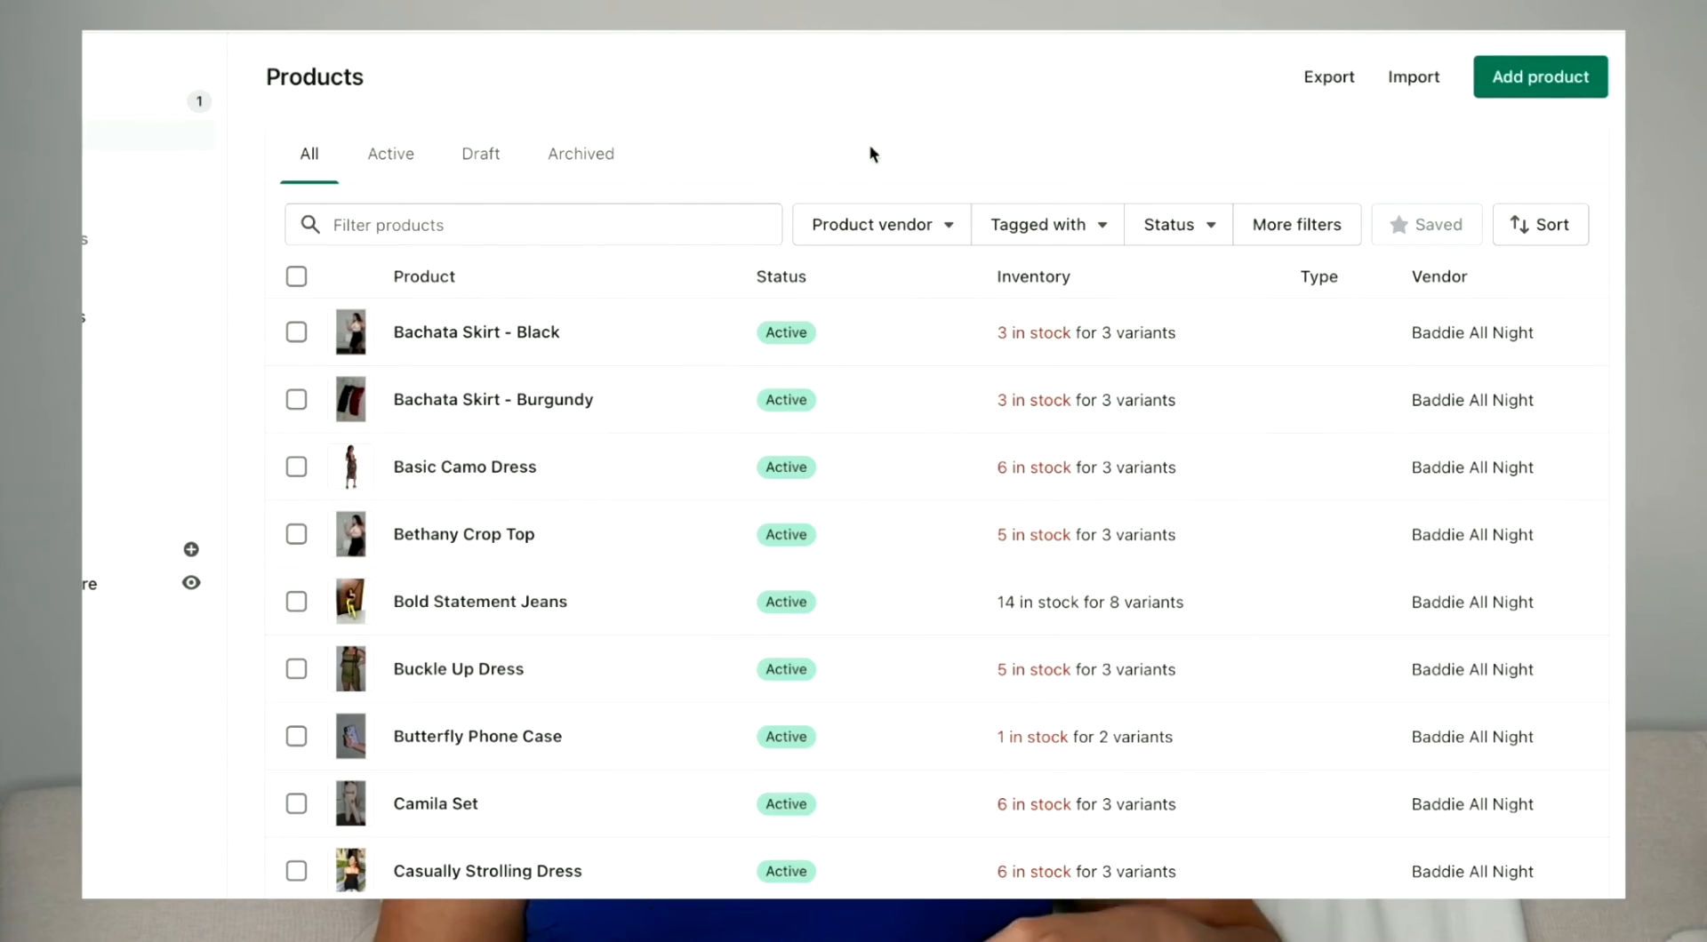
- In the Shopify admin, start a new product and title it Night Out Dress
left_click(1583, 91)
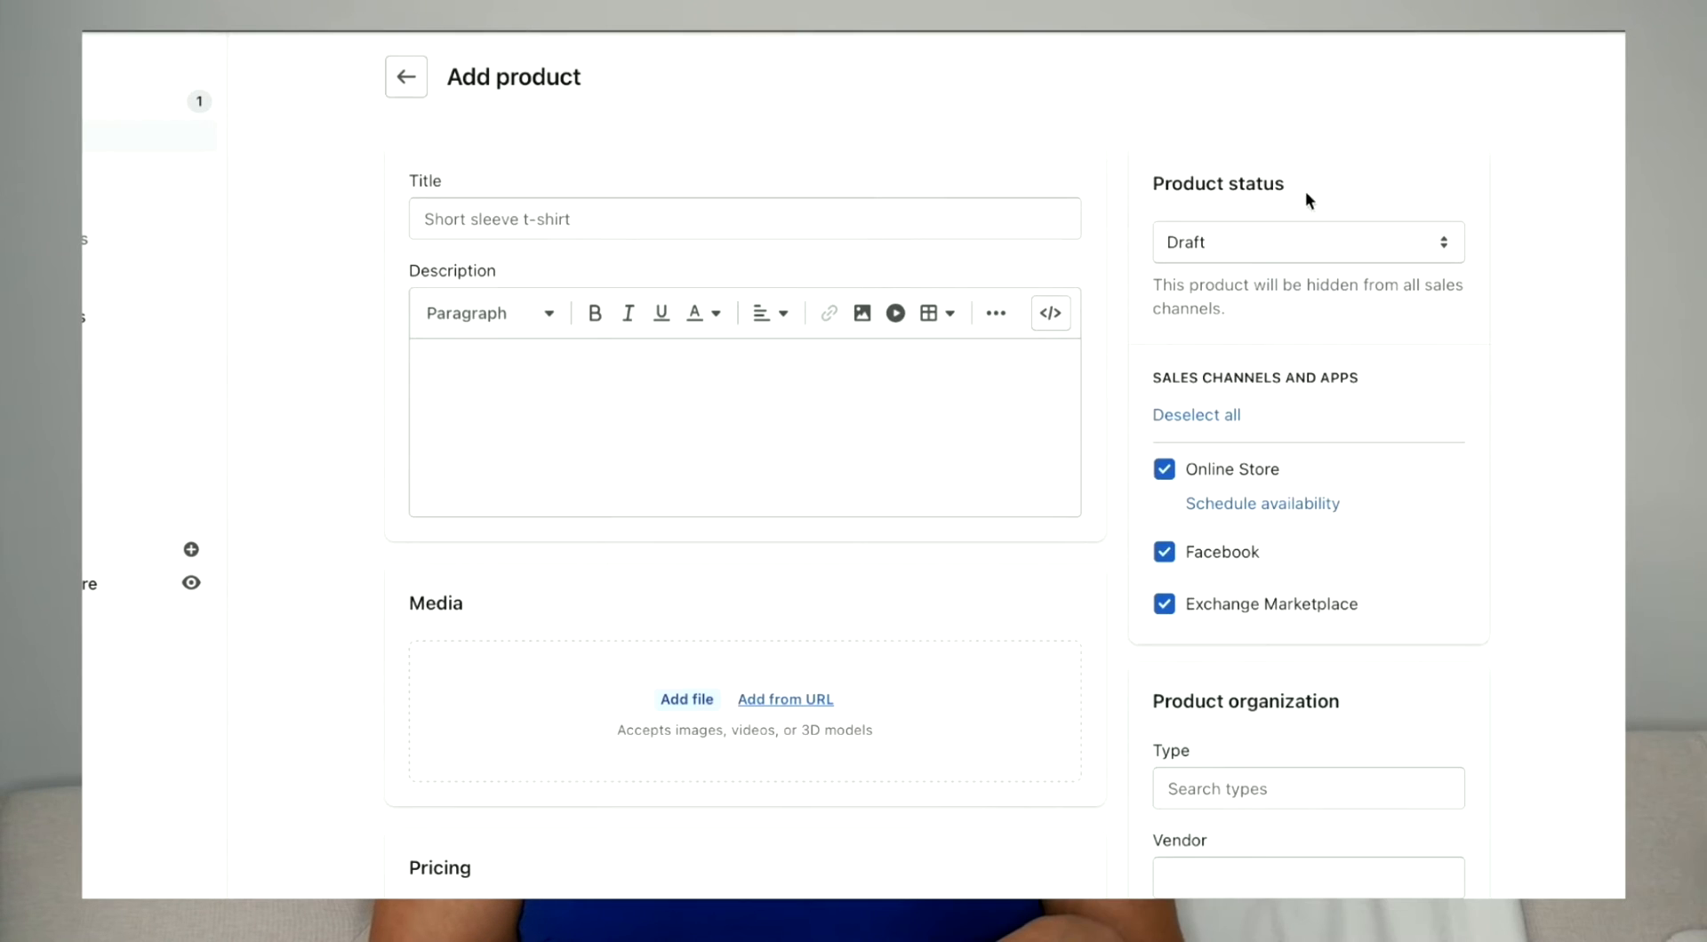
left_click(935, 221)
type("Night Out Dress")
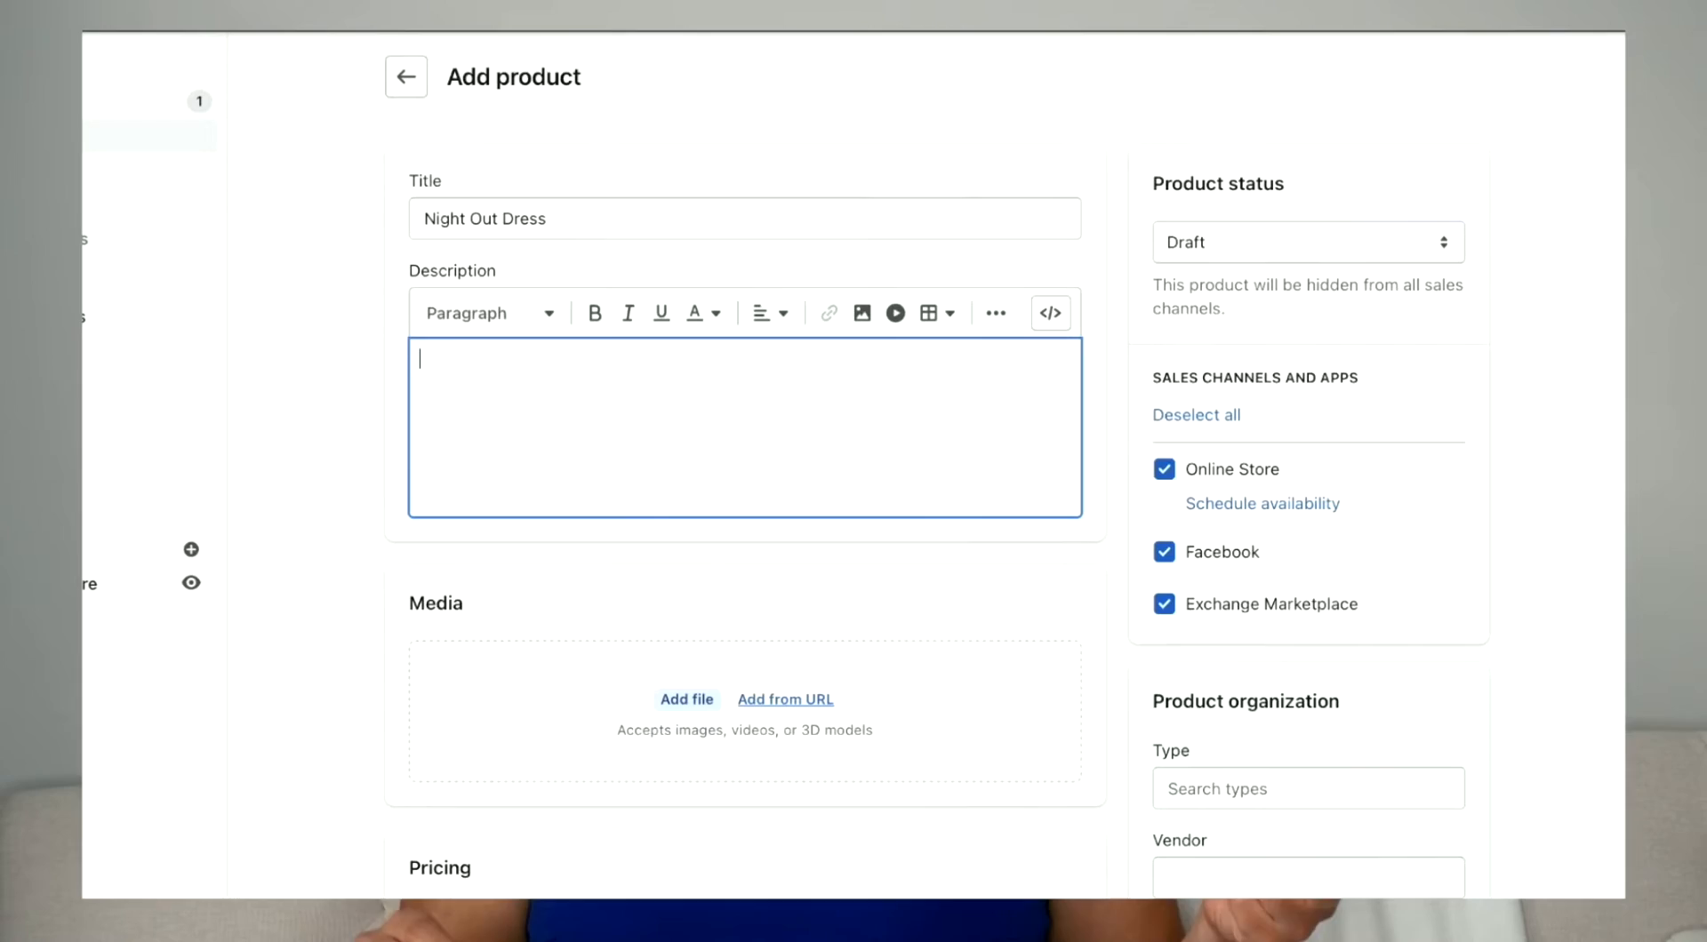
- Write the description under PRODUCT DETAILS: Satin Cross Neck Mini Dress, 95% Polyester 5% Spandex, and Open midriff as dashed lines
type("Satin Cross Neck Mini")
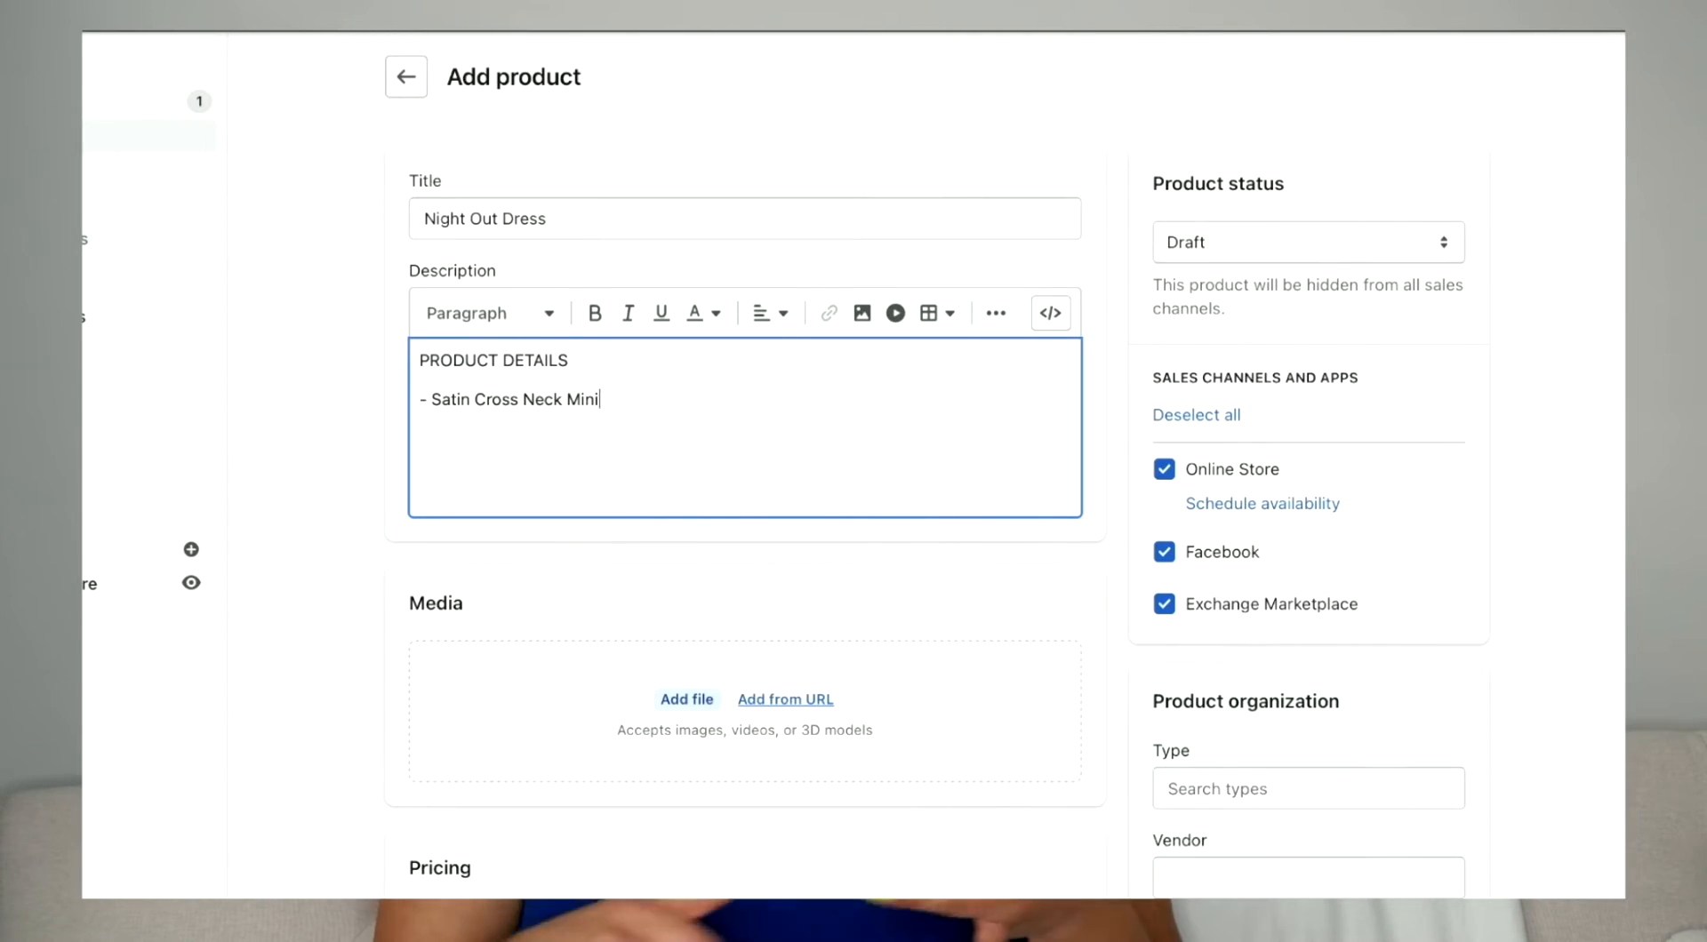
type(" Dress - 95% Polyesterr")
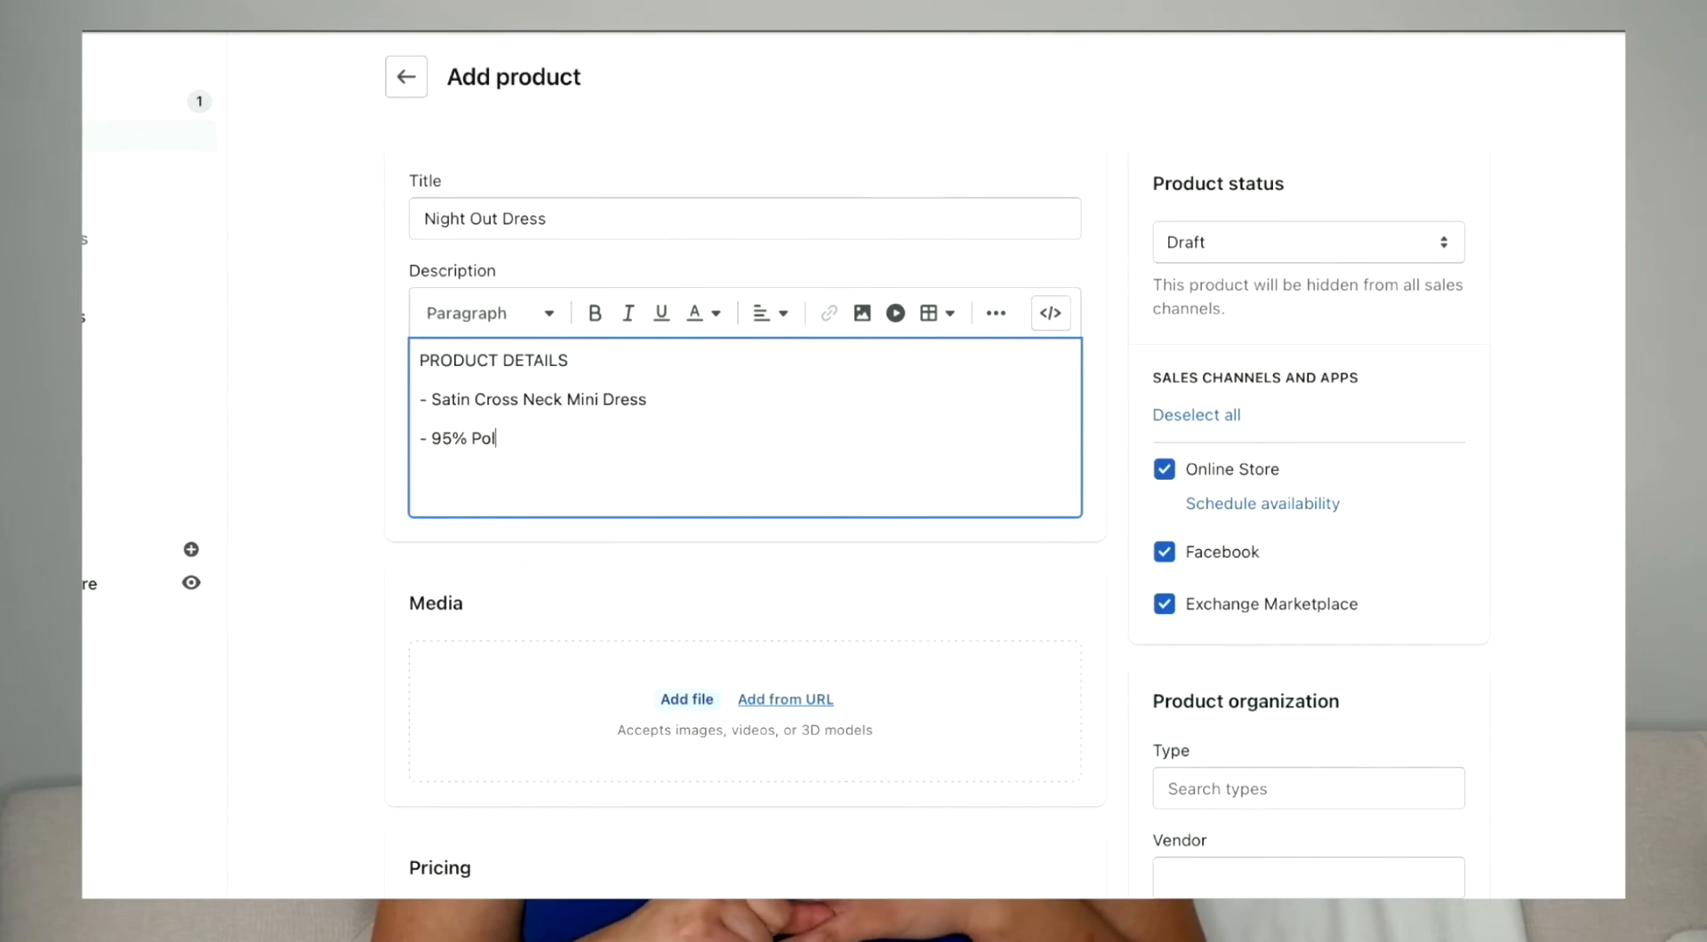
key("BackSpace")
type("5% Spandex")
key("Return")
type("- Open midriff")
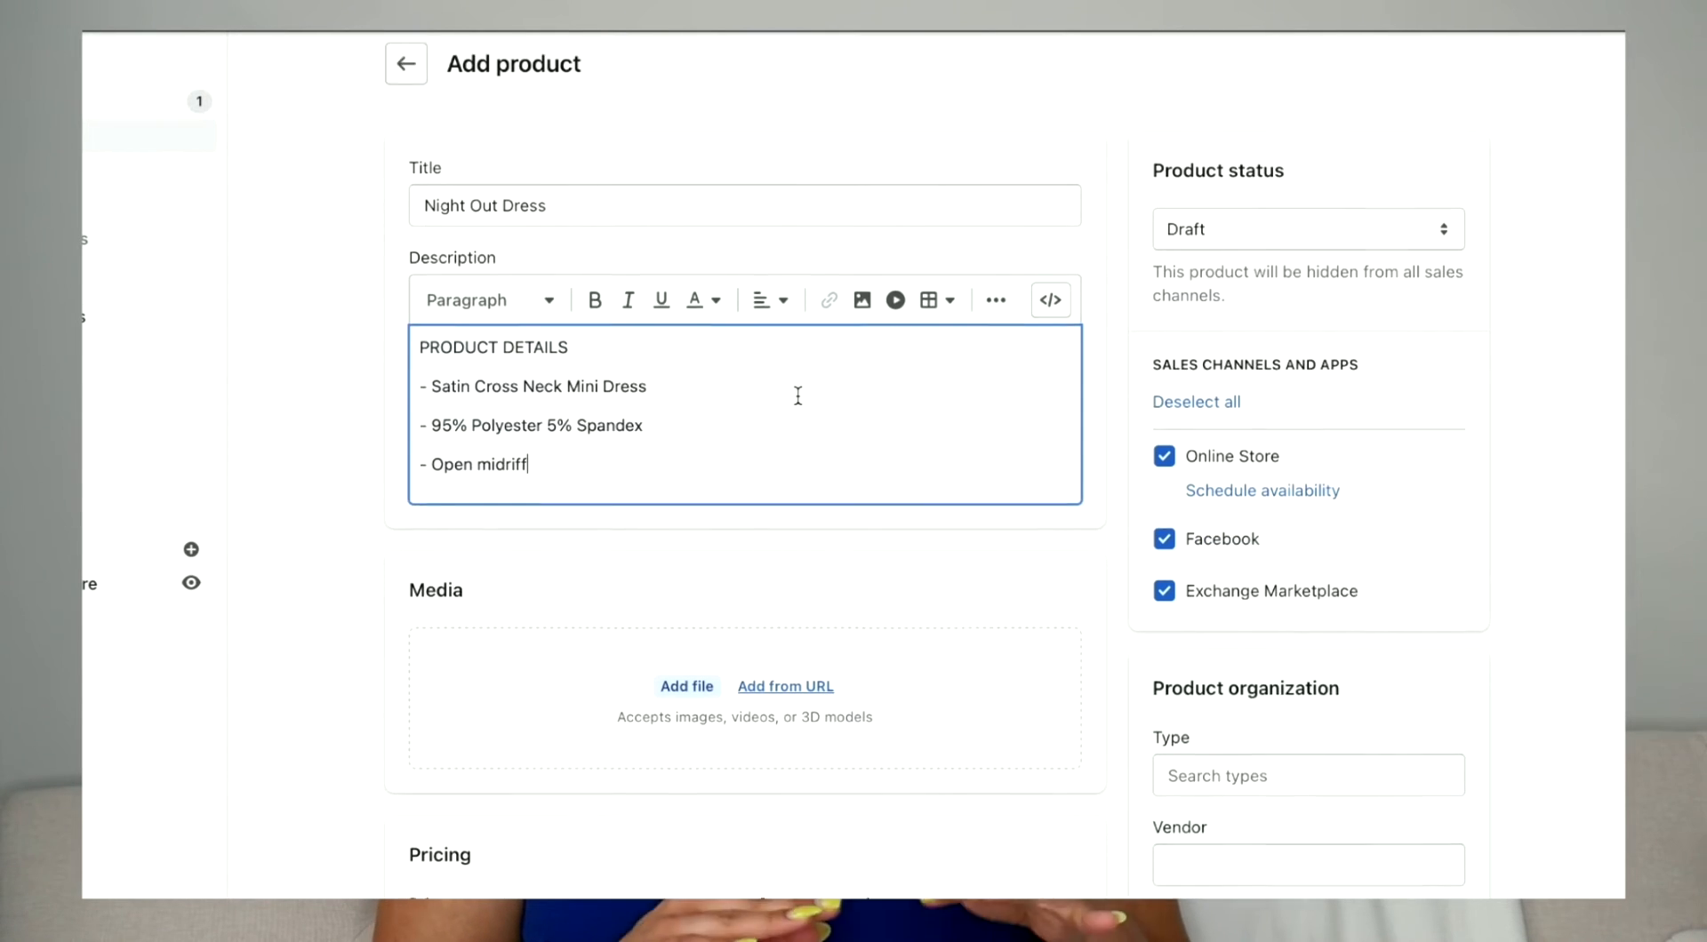
scroll(797, 395, "down", 3)
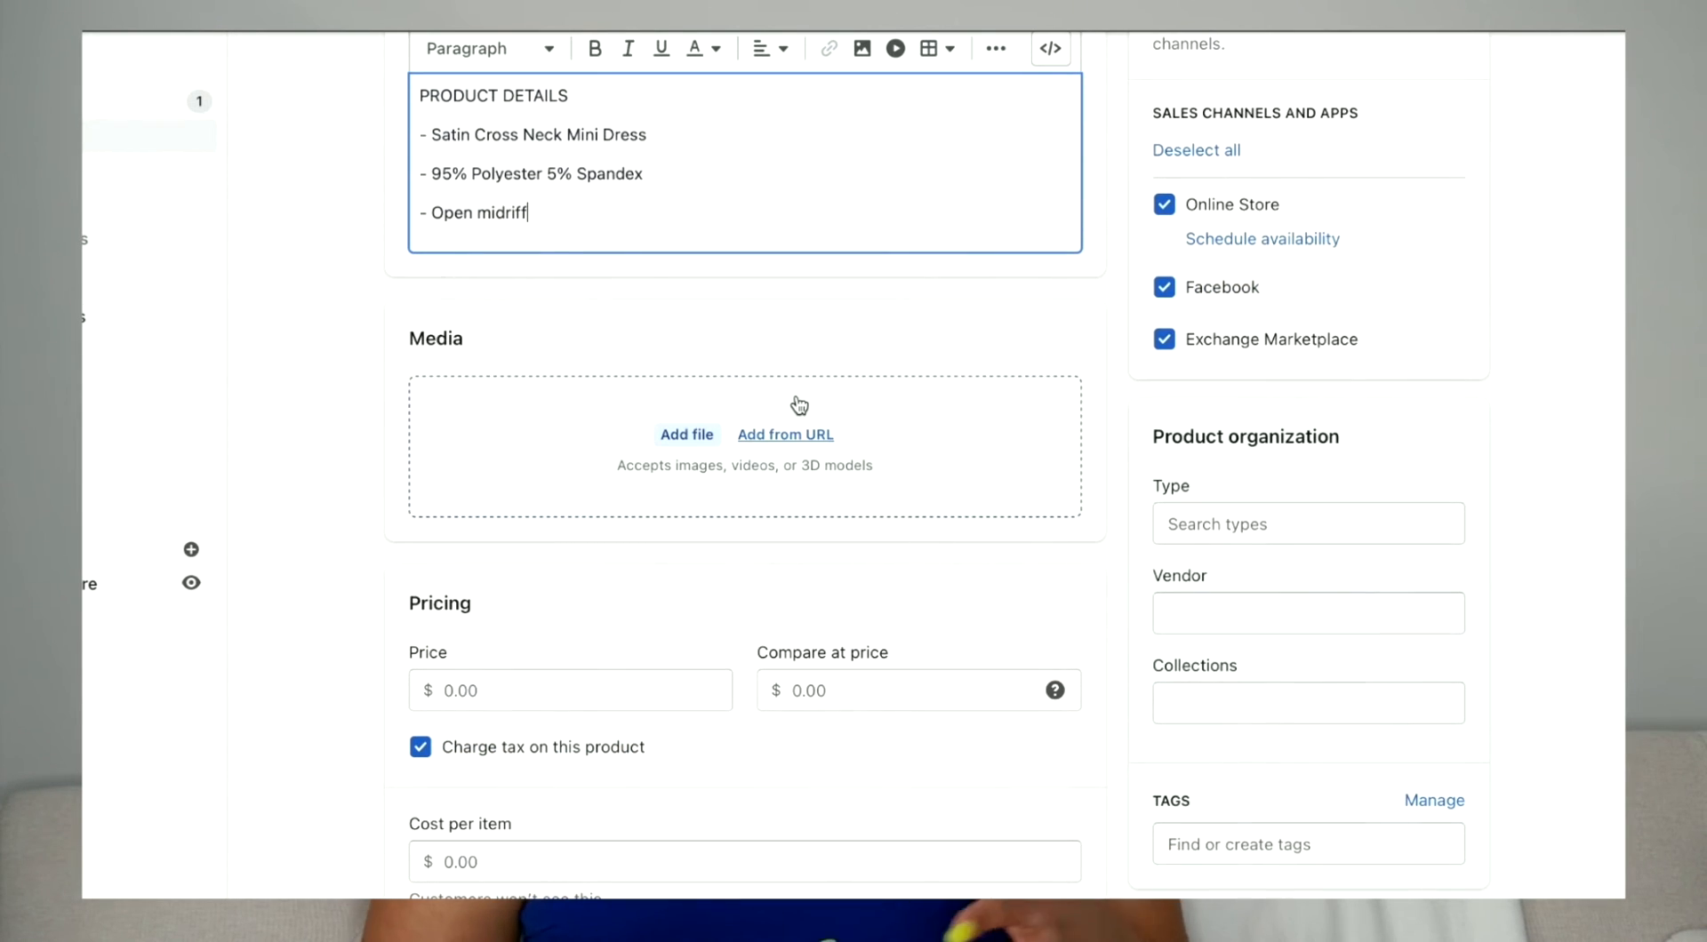
scroll(798, 405, "down", 5)
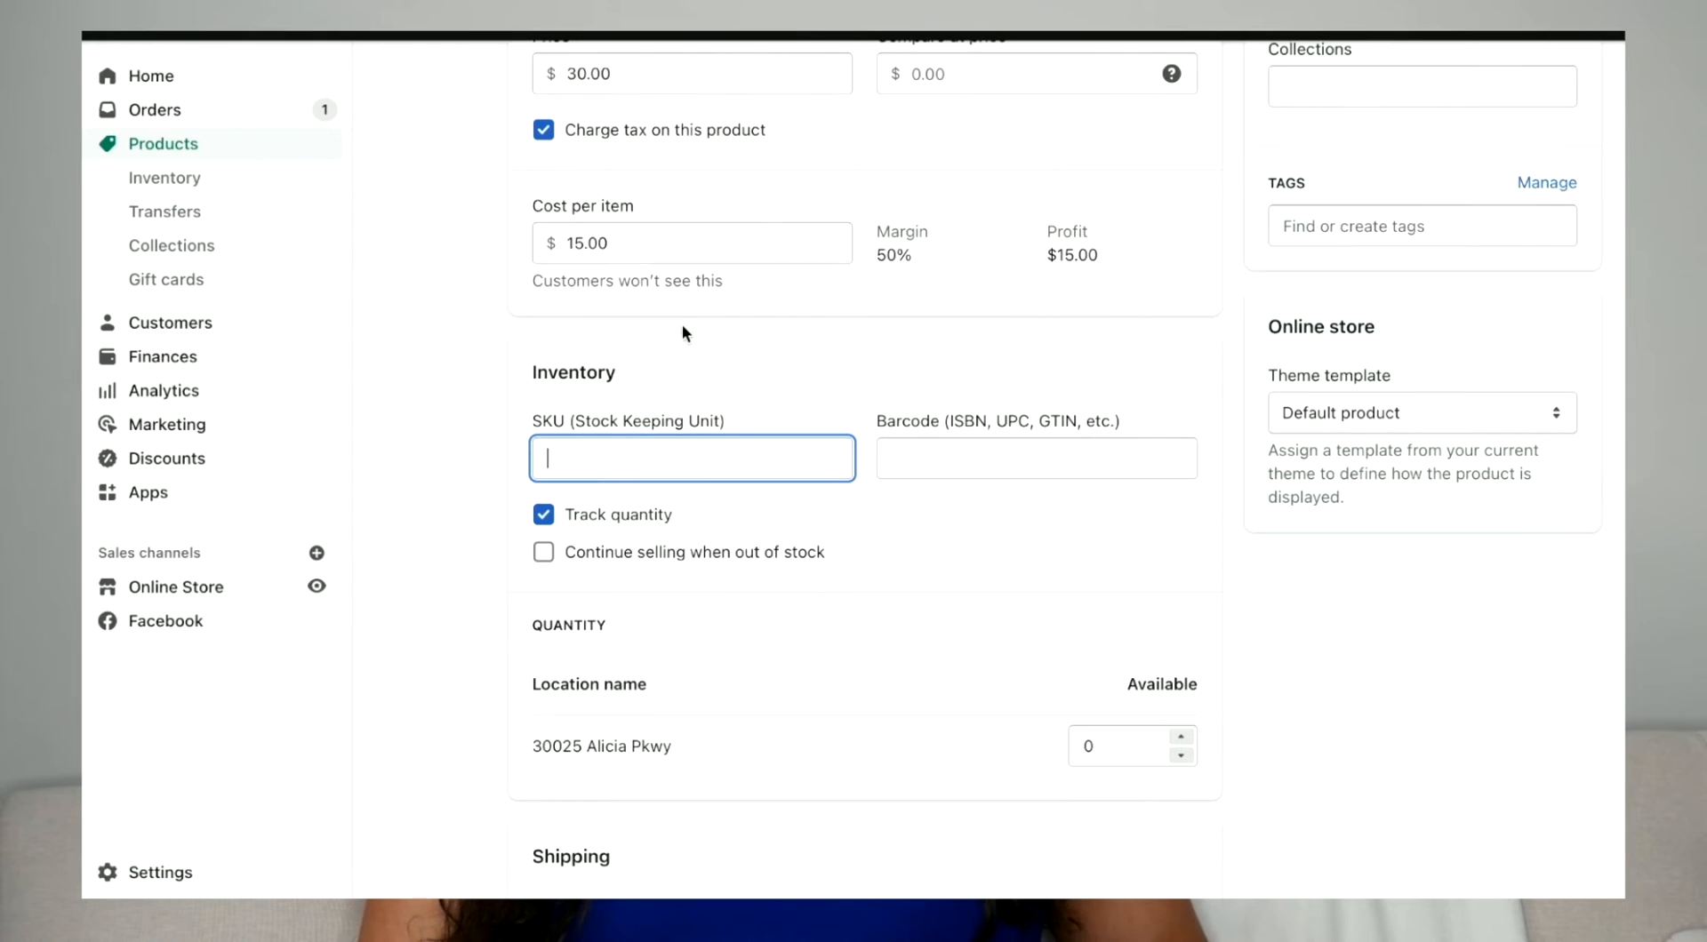
type("SN-NOD-BK-")
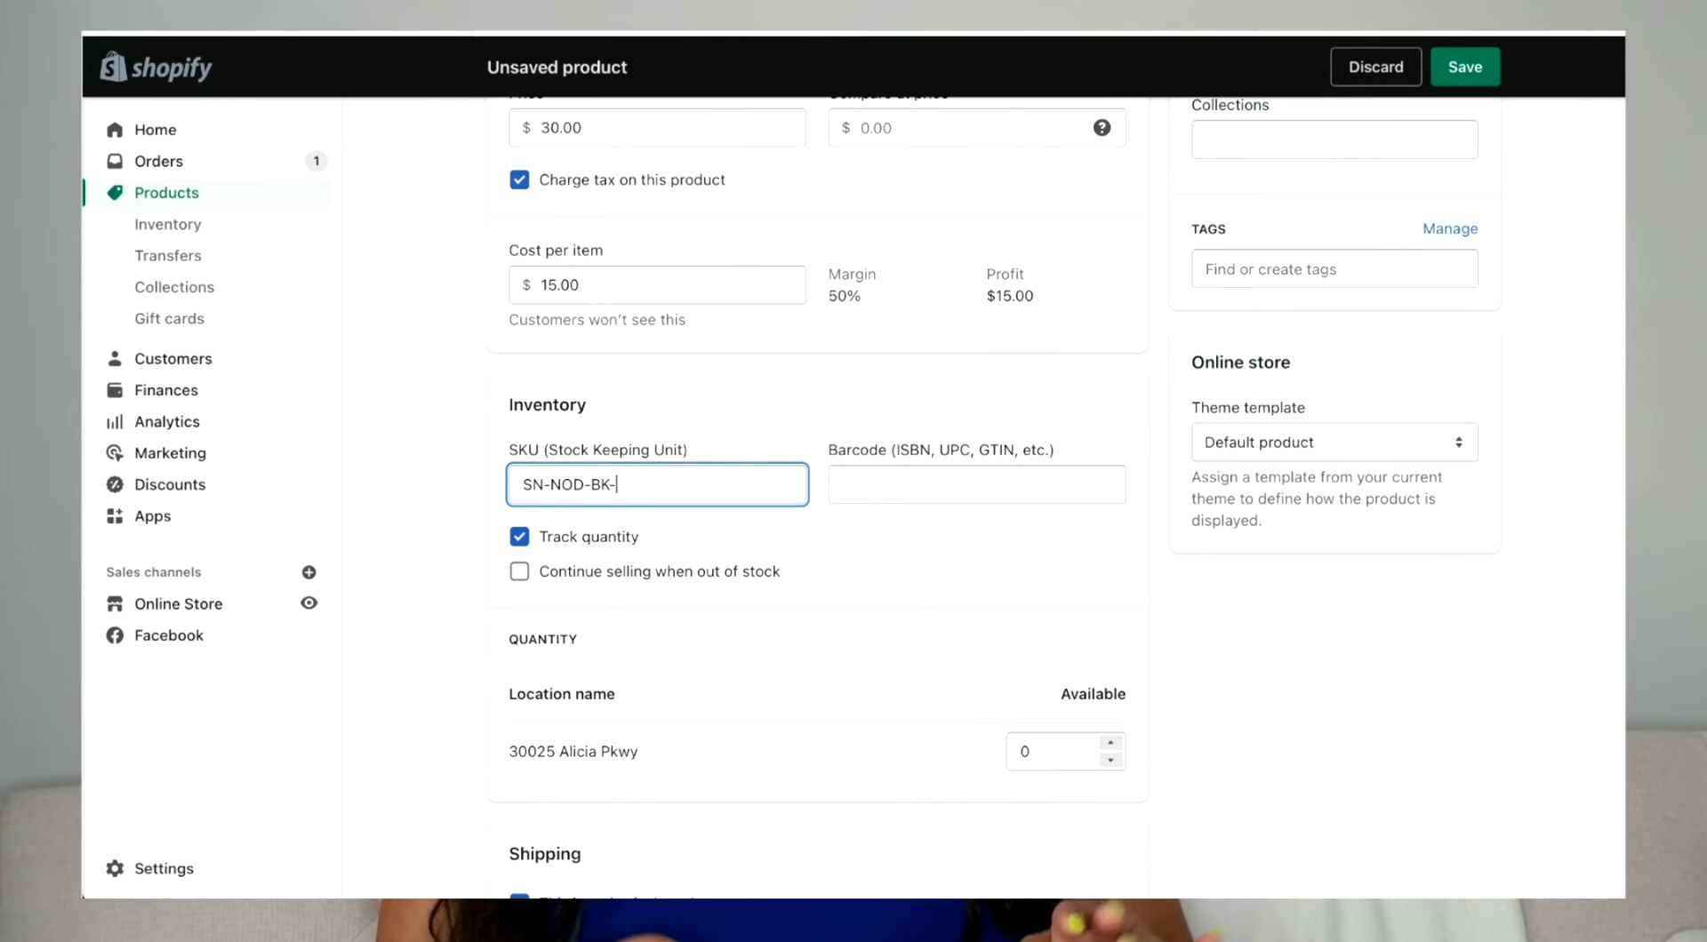
type("S")
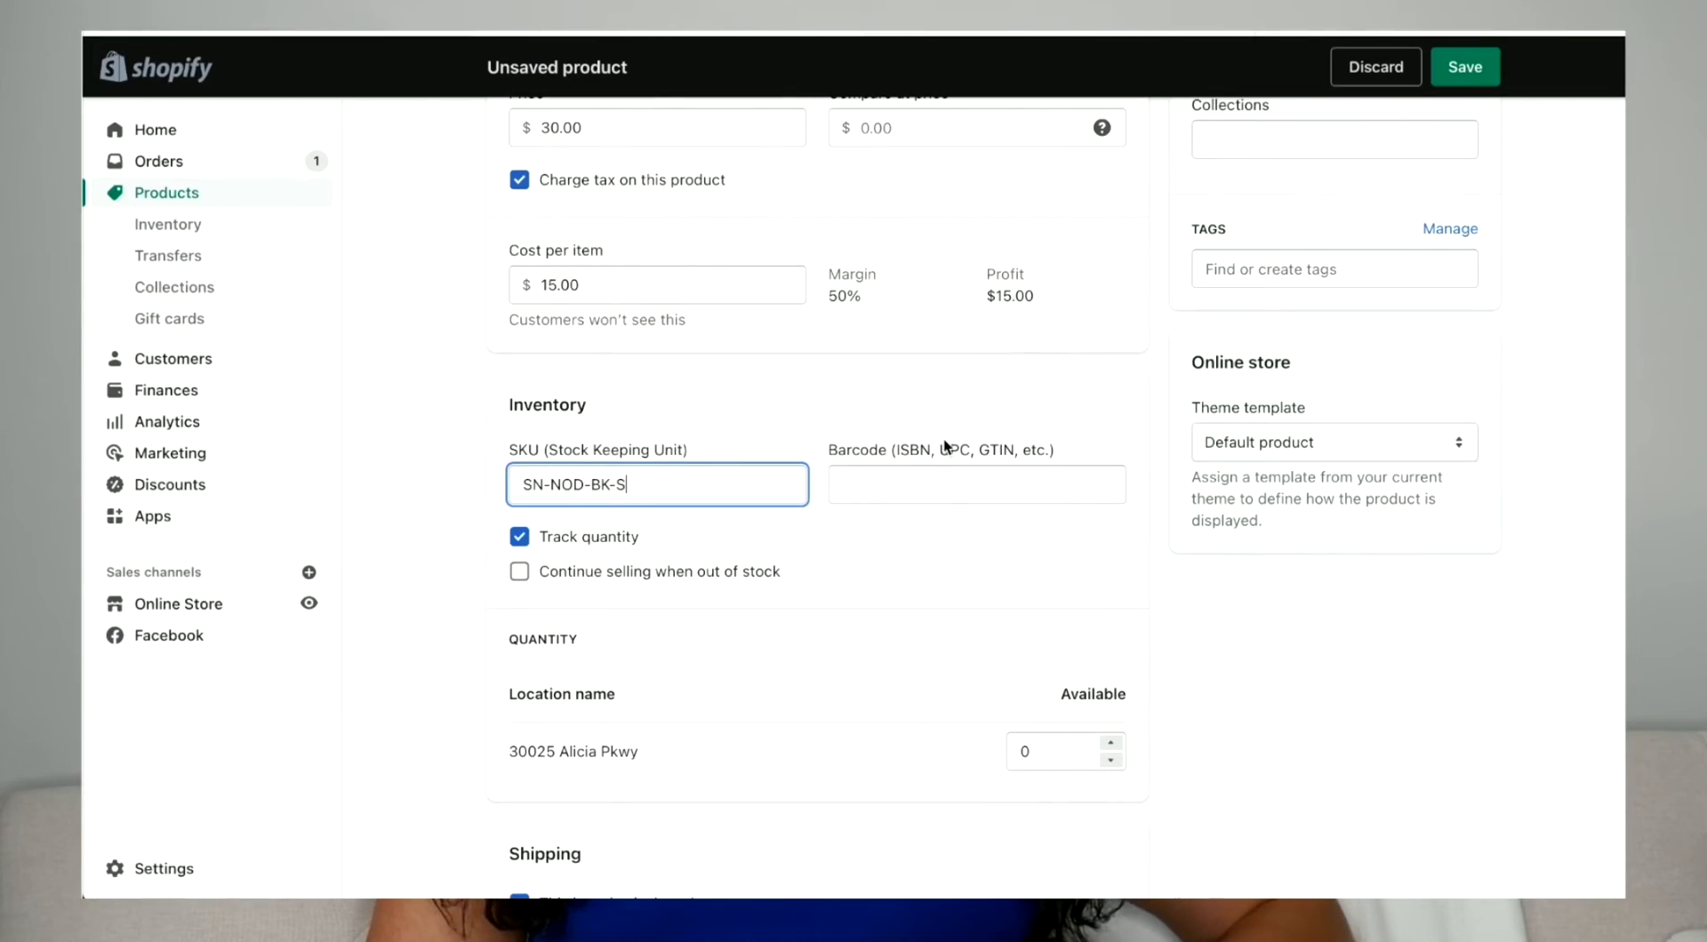
left_click(944, 481)
type("36000291452")
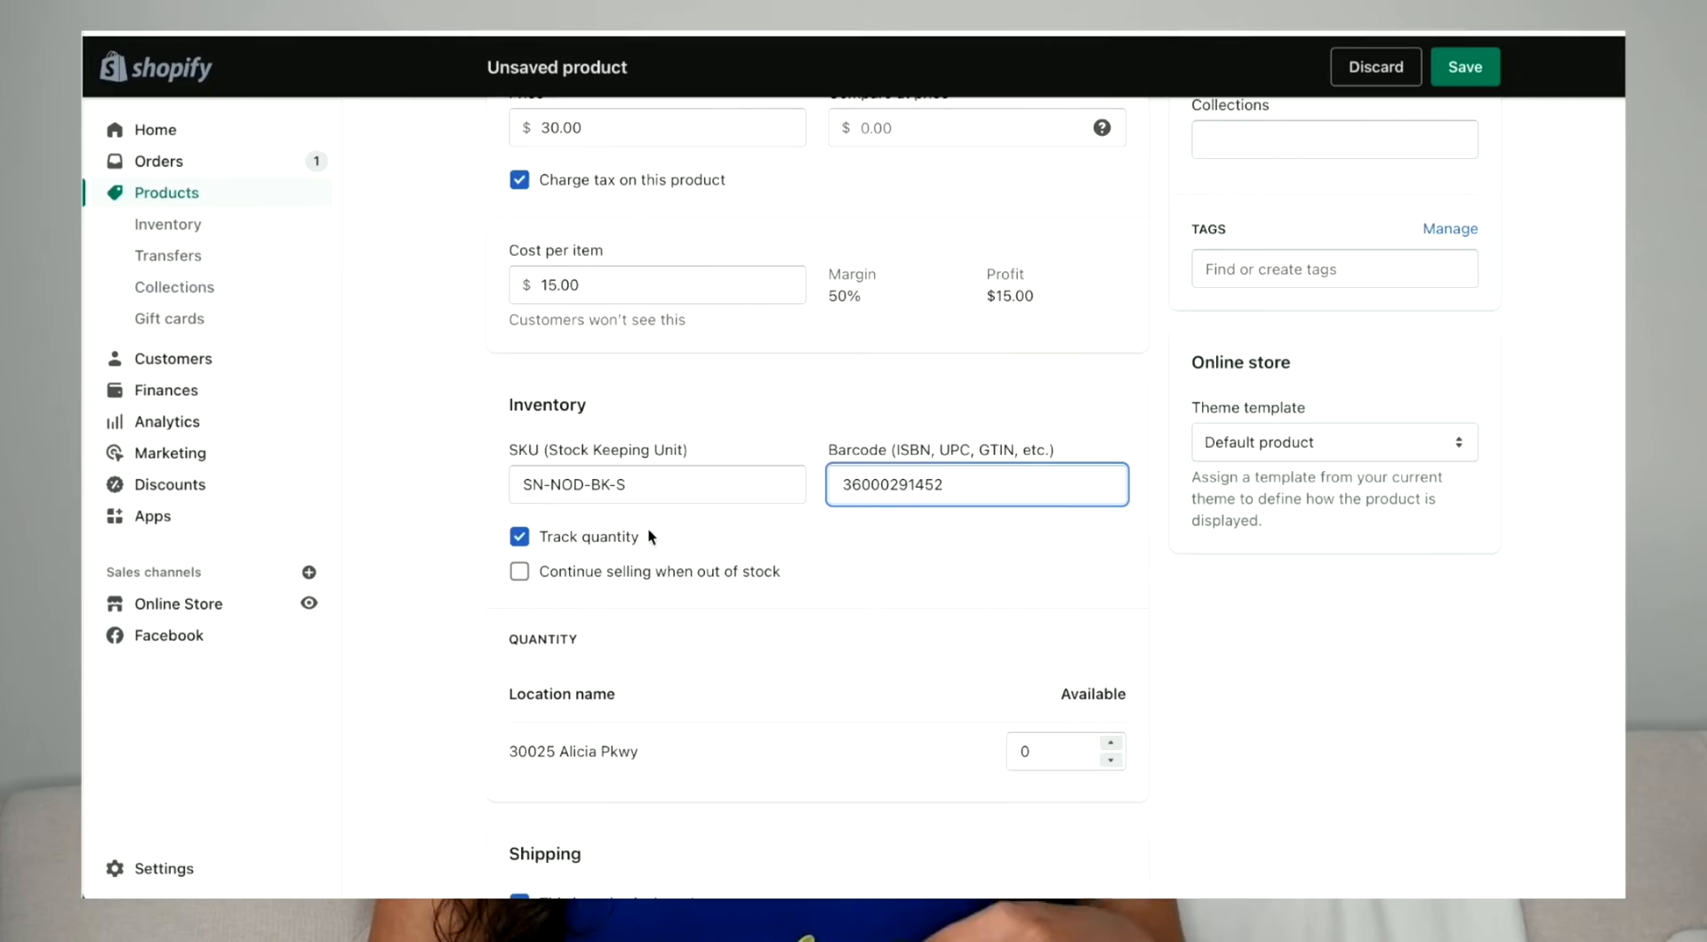
- Enable product options and add a Size option with the values S, M and L
scroll(648, 532, "down", 7)
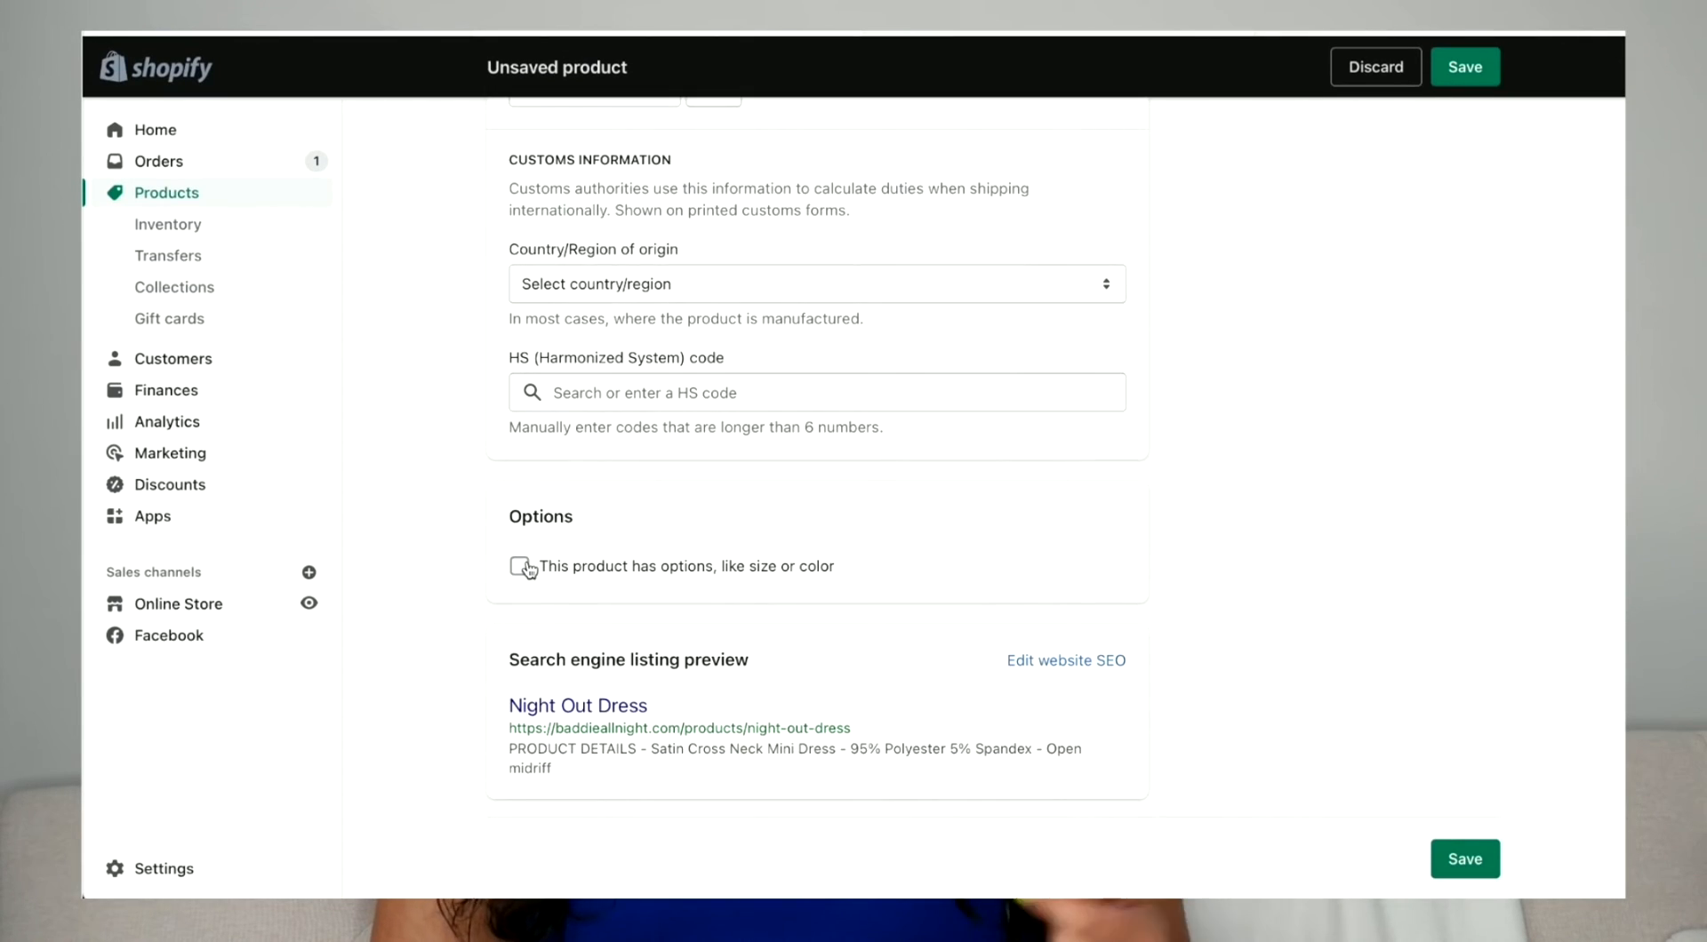
left_click(519, 566)
type("Siz")
left_click(701, 723)
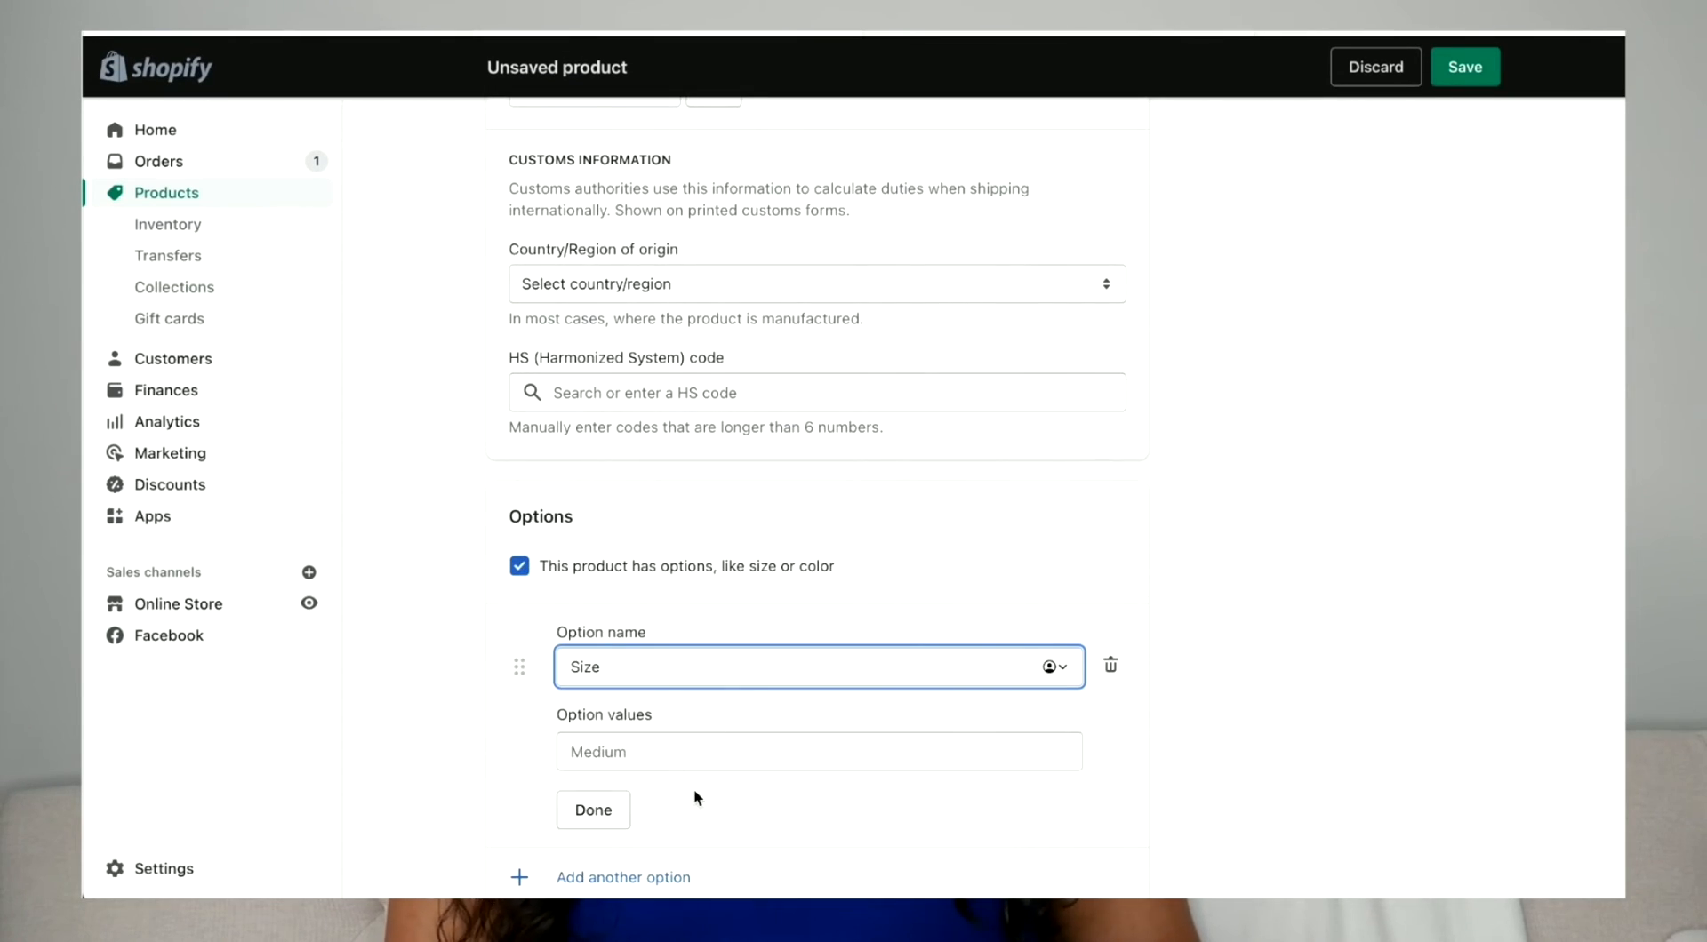
left_click(694, 758)
type("S")
key("Tab")
type("M")
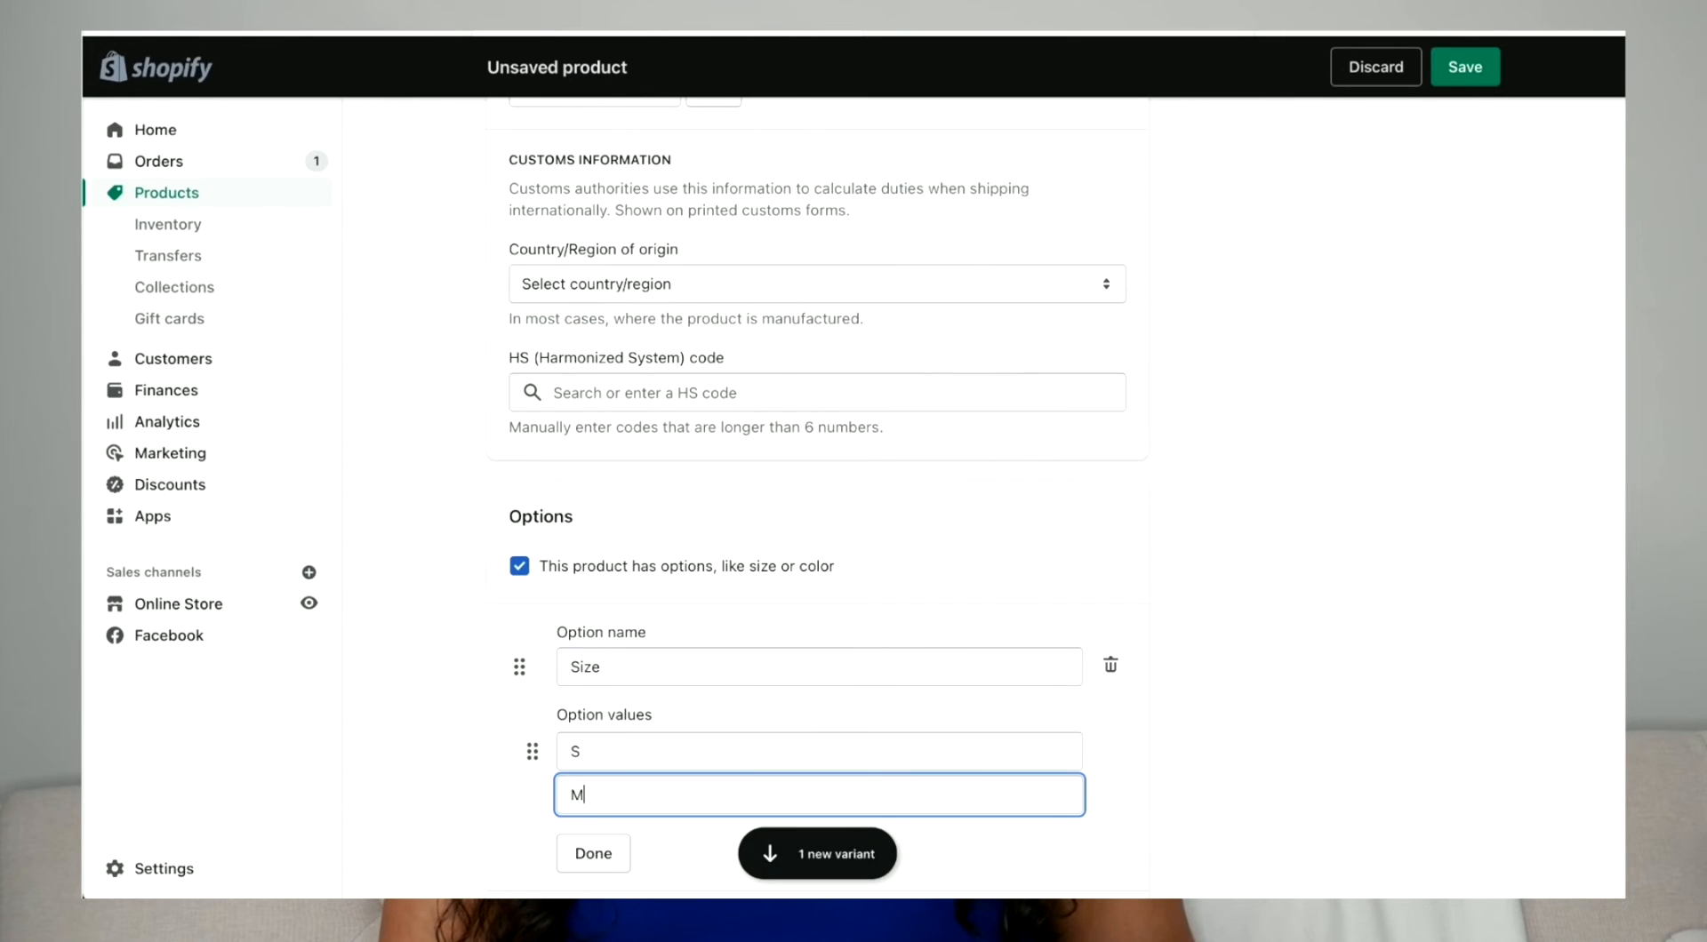
key("Tab")
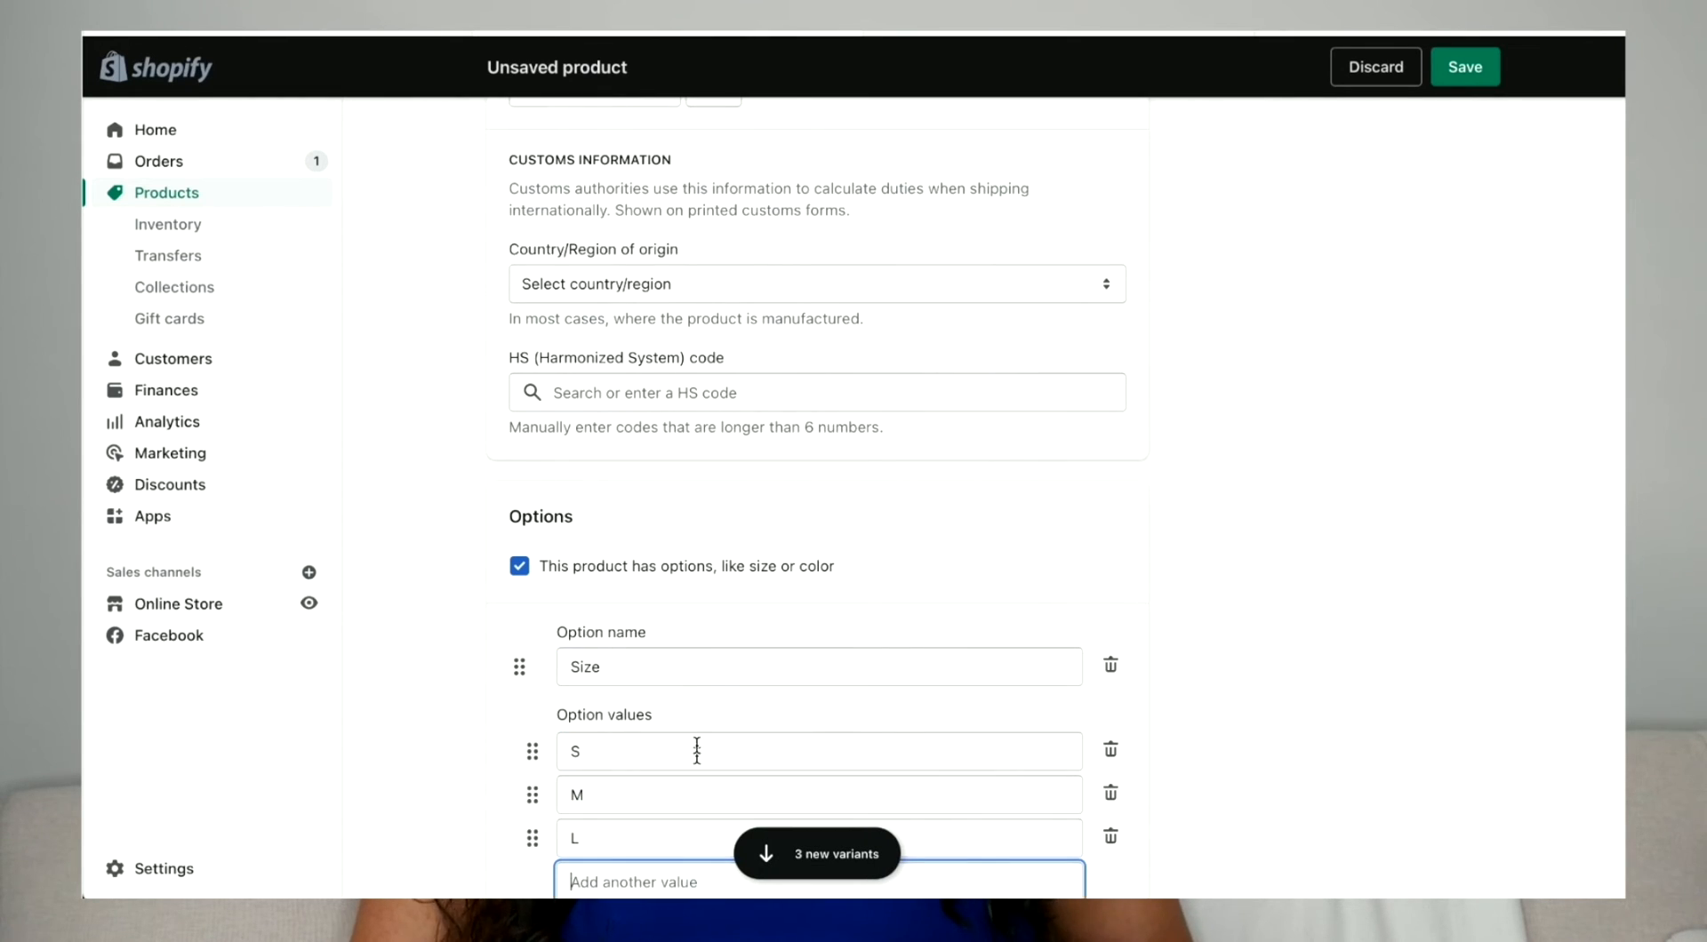
- Set each size variant's quantity to 2 and change the M variant's SKU to SN-NOD-BK-M
scroll(720, 640, "down", 5)
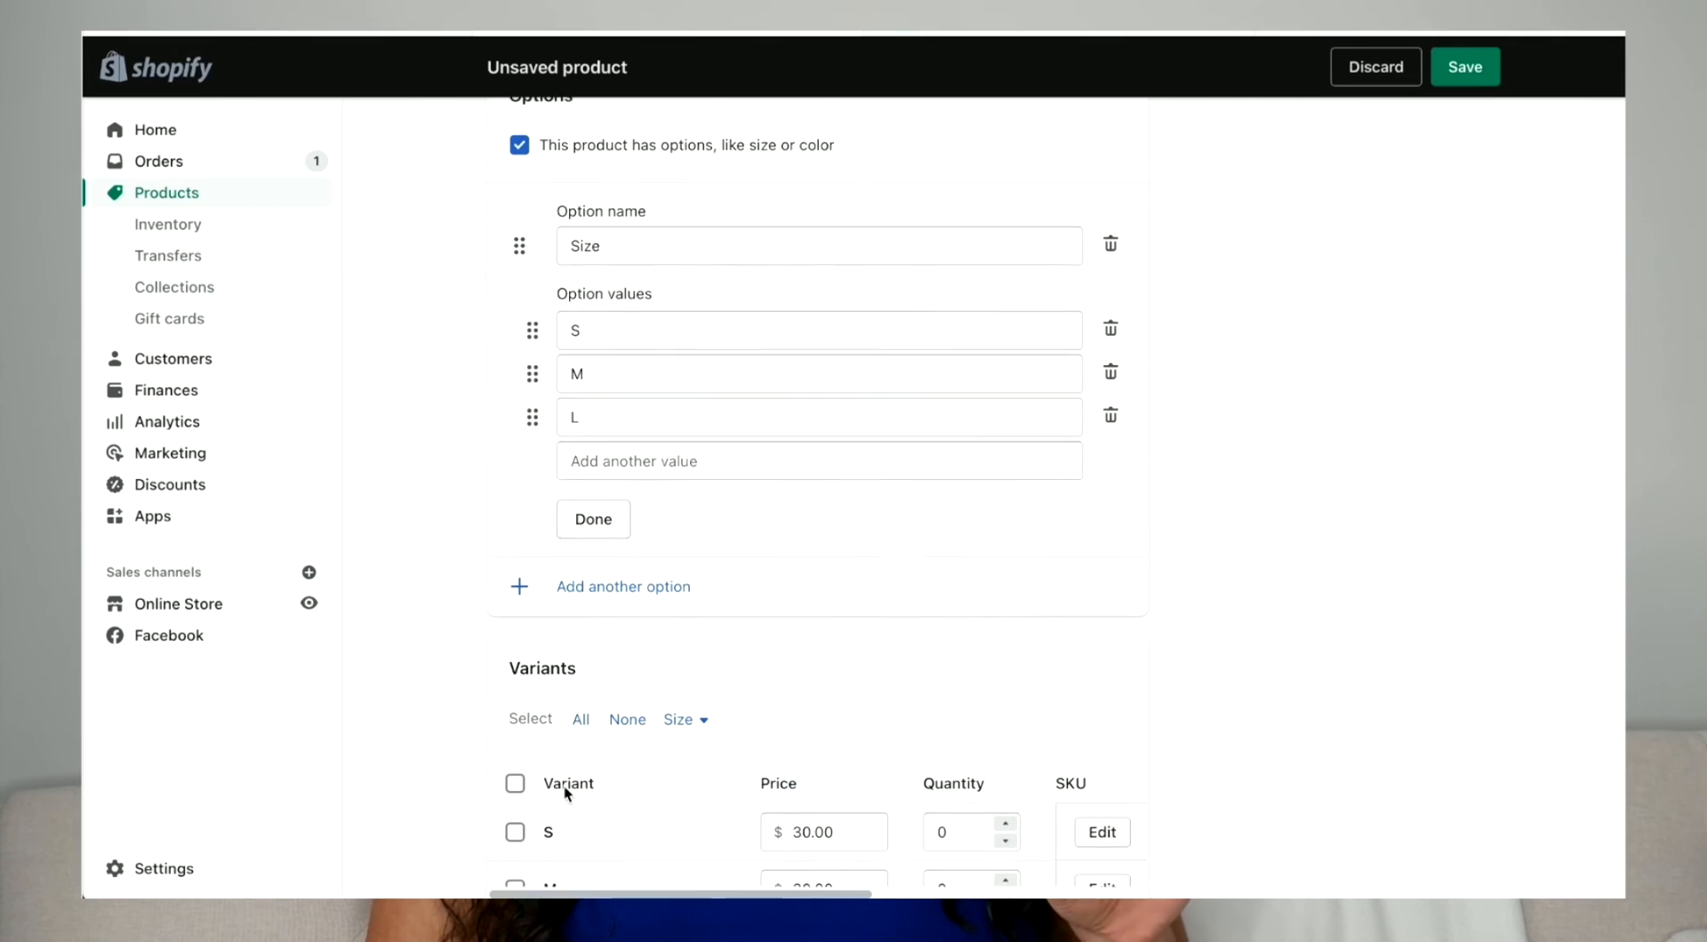
scroll(899, 663, "down", 4)
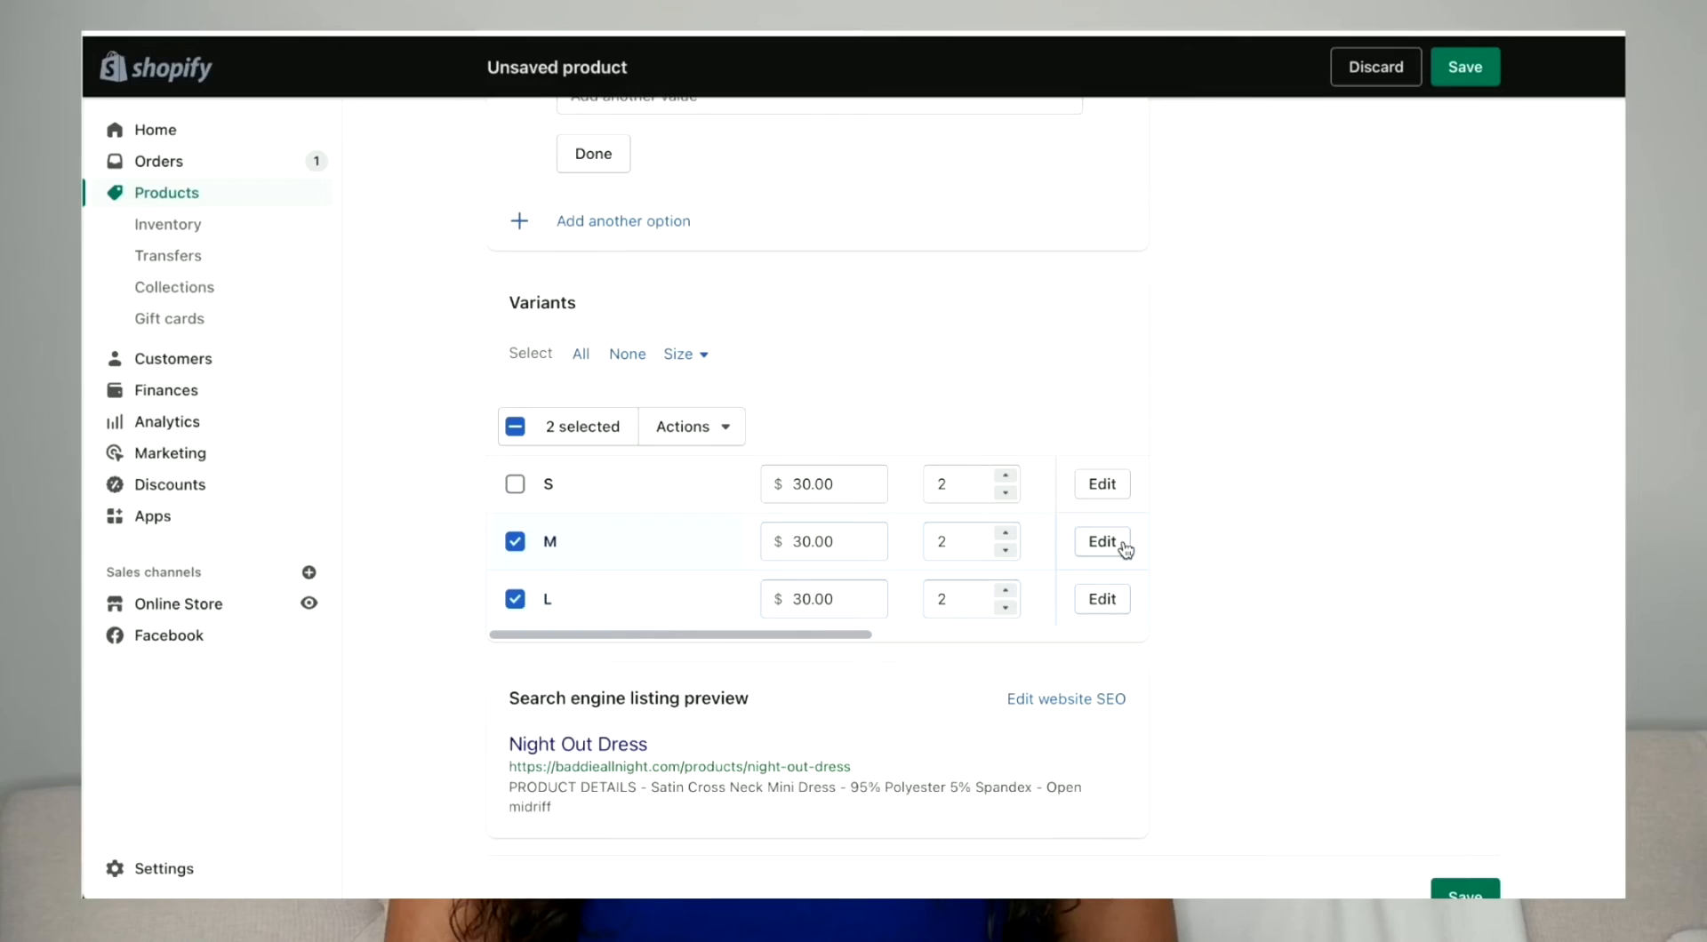
left_click(1123, 547)
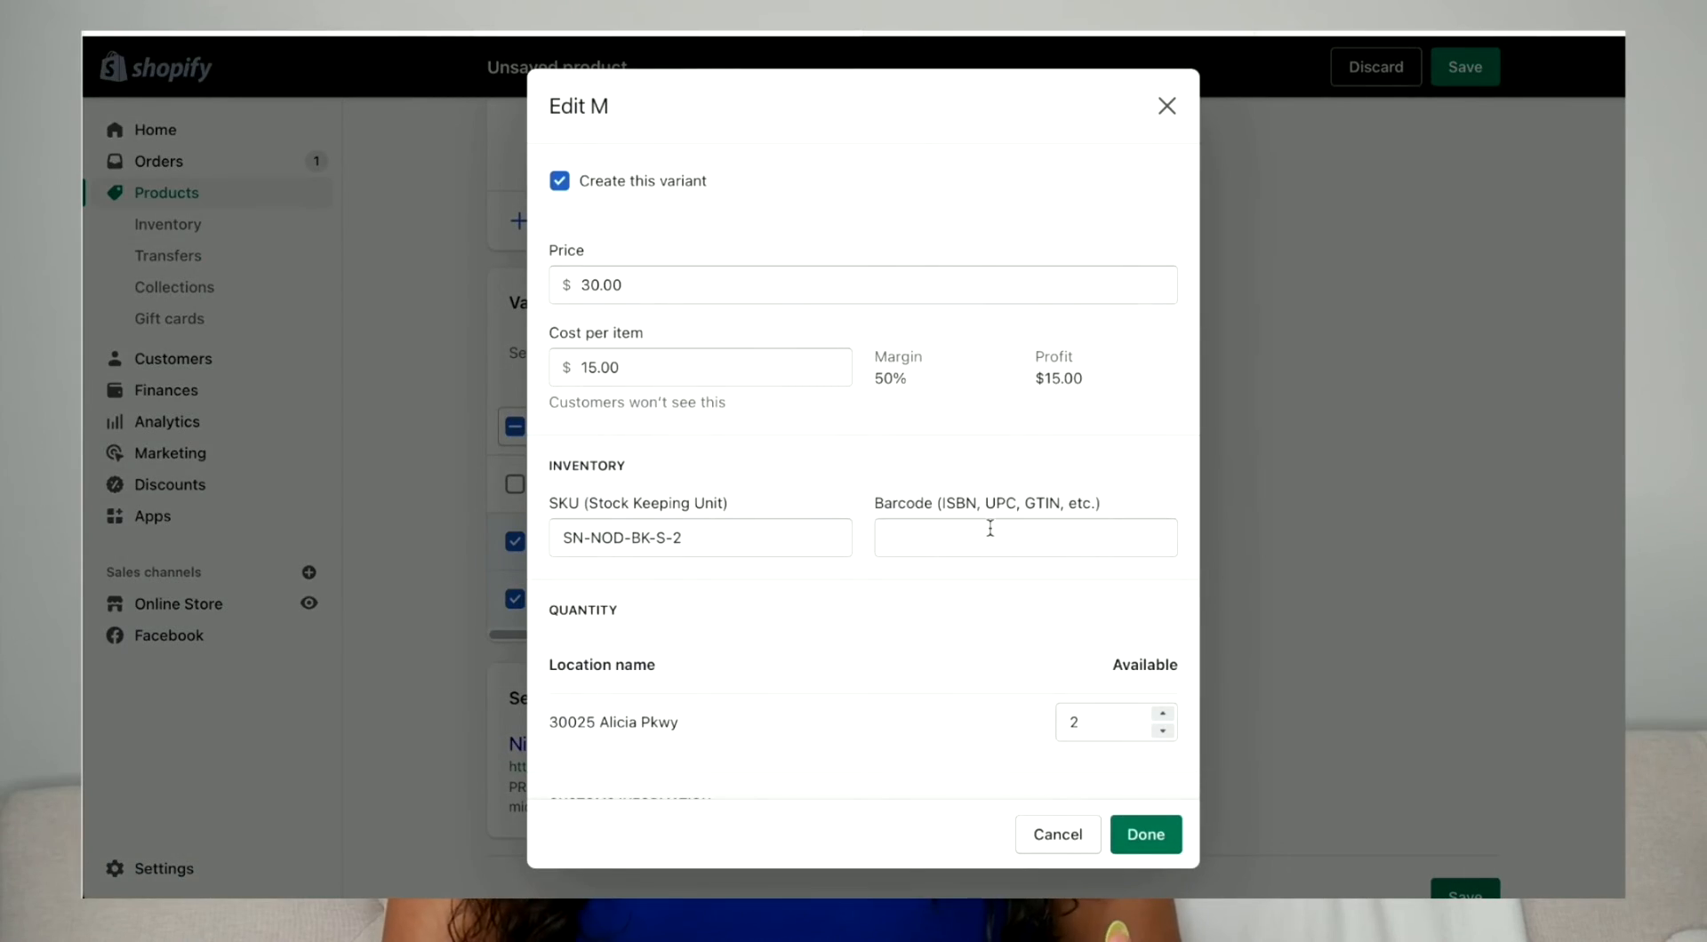
left_click(712, 528)
key("BackSpace")
key("BackSpace")
key("BackSpace")
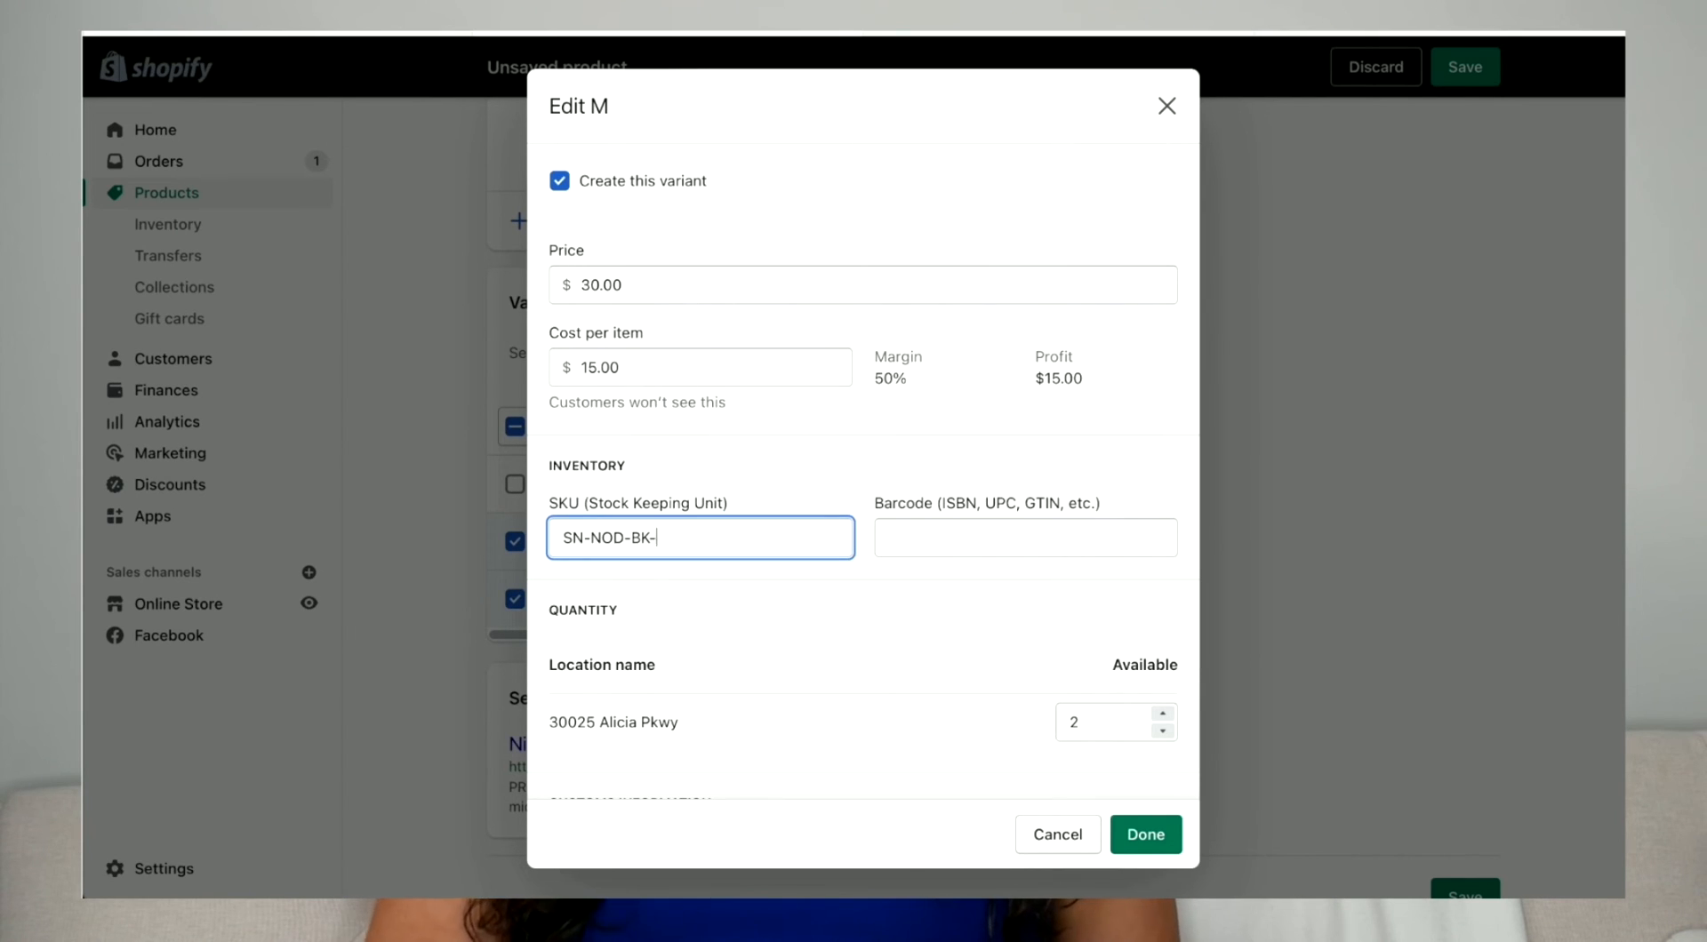
left_click(1147, 836)
- Change the L variant's SKU to SN-NOD-BK-L and apply the change
left_click(1120, 606)
left_click_drag(564, 537, 678, 537)
type("SN-NOD-BK-M")
scroll(873, 336, "down", 3)
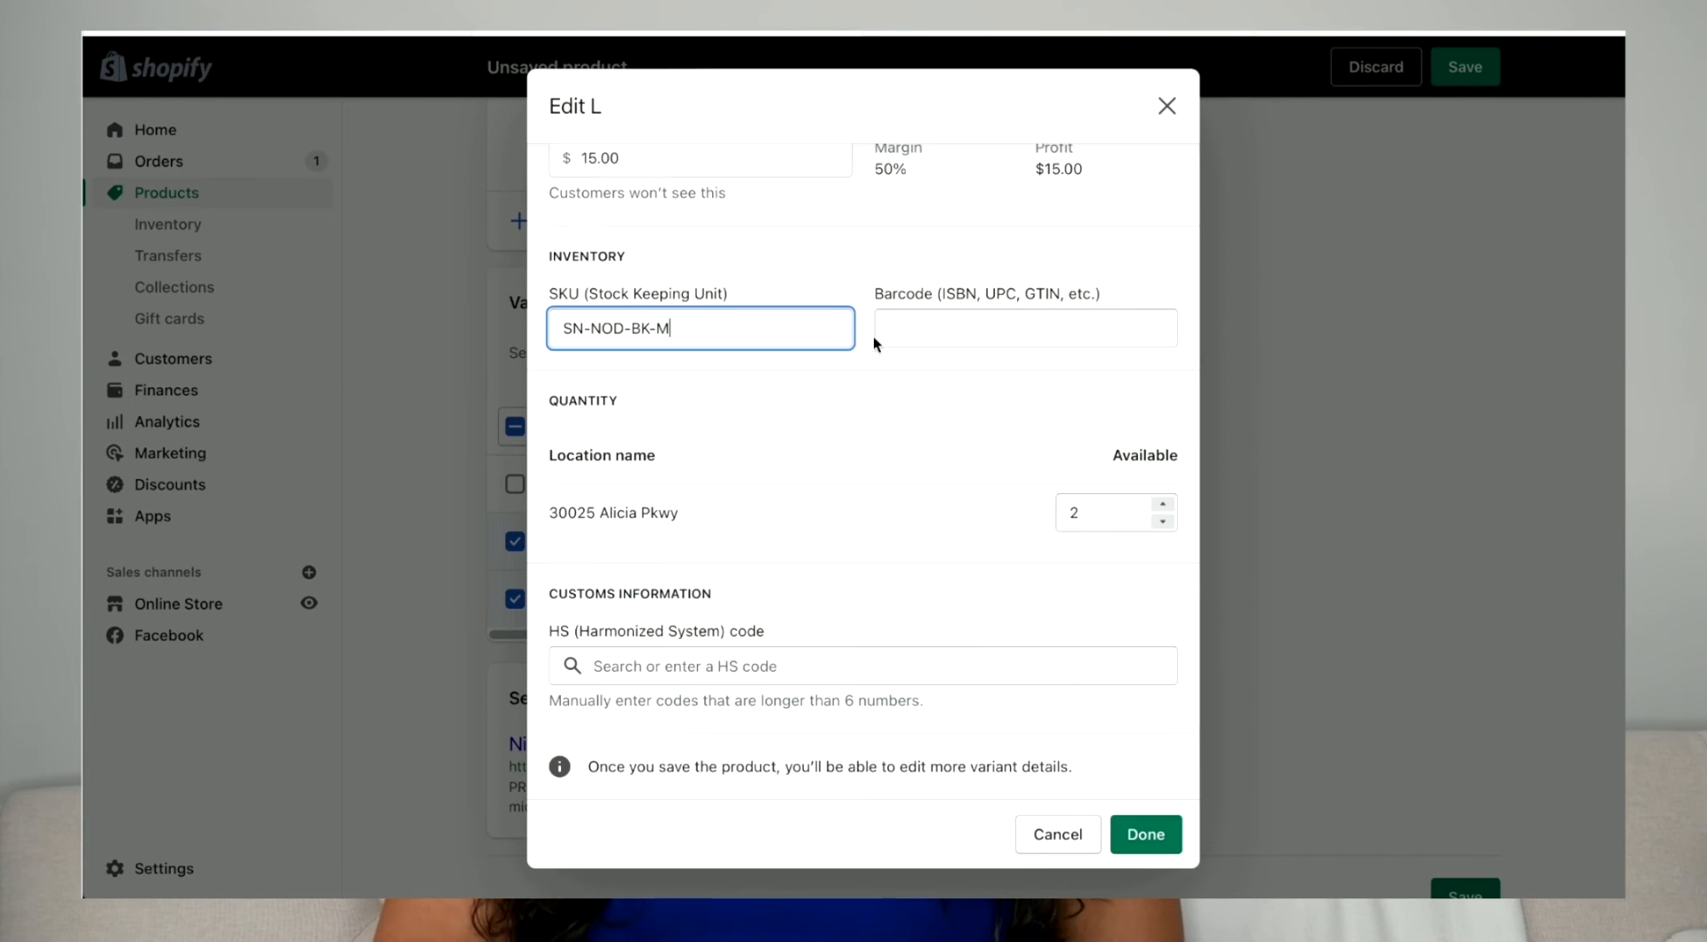
key("BackSpace")
type("L")
left_click(1146, 834)
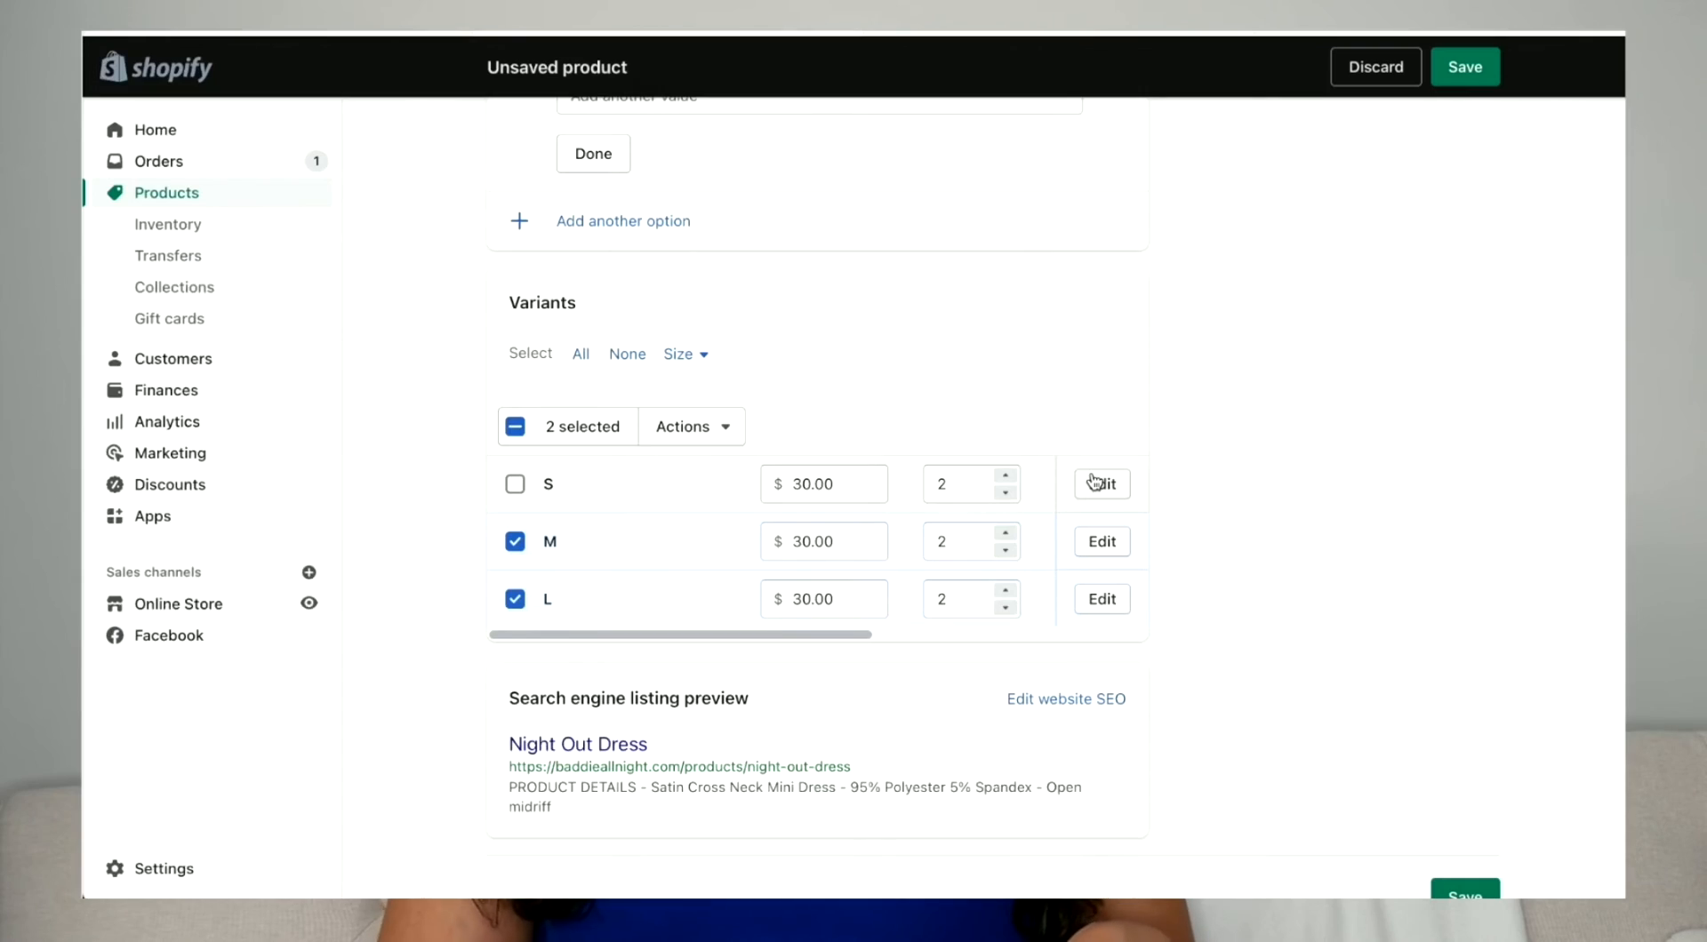
- Open the S variant's details for editing and select its entire barcode
left_click(1094, 482)
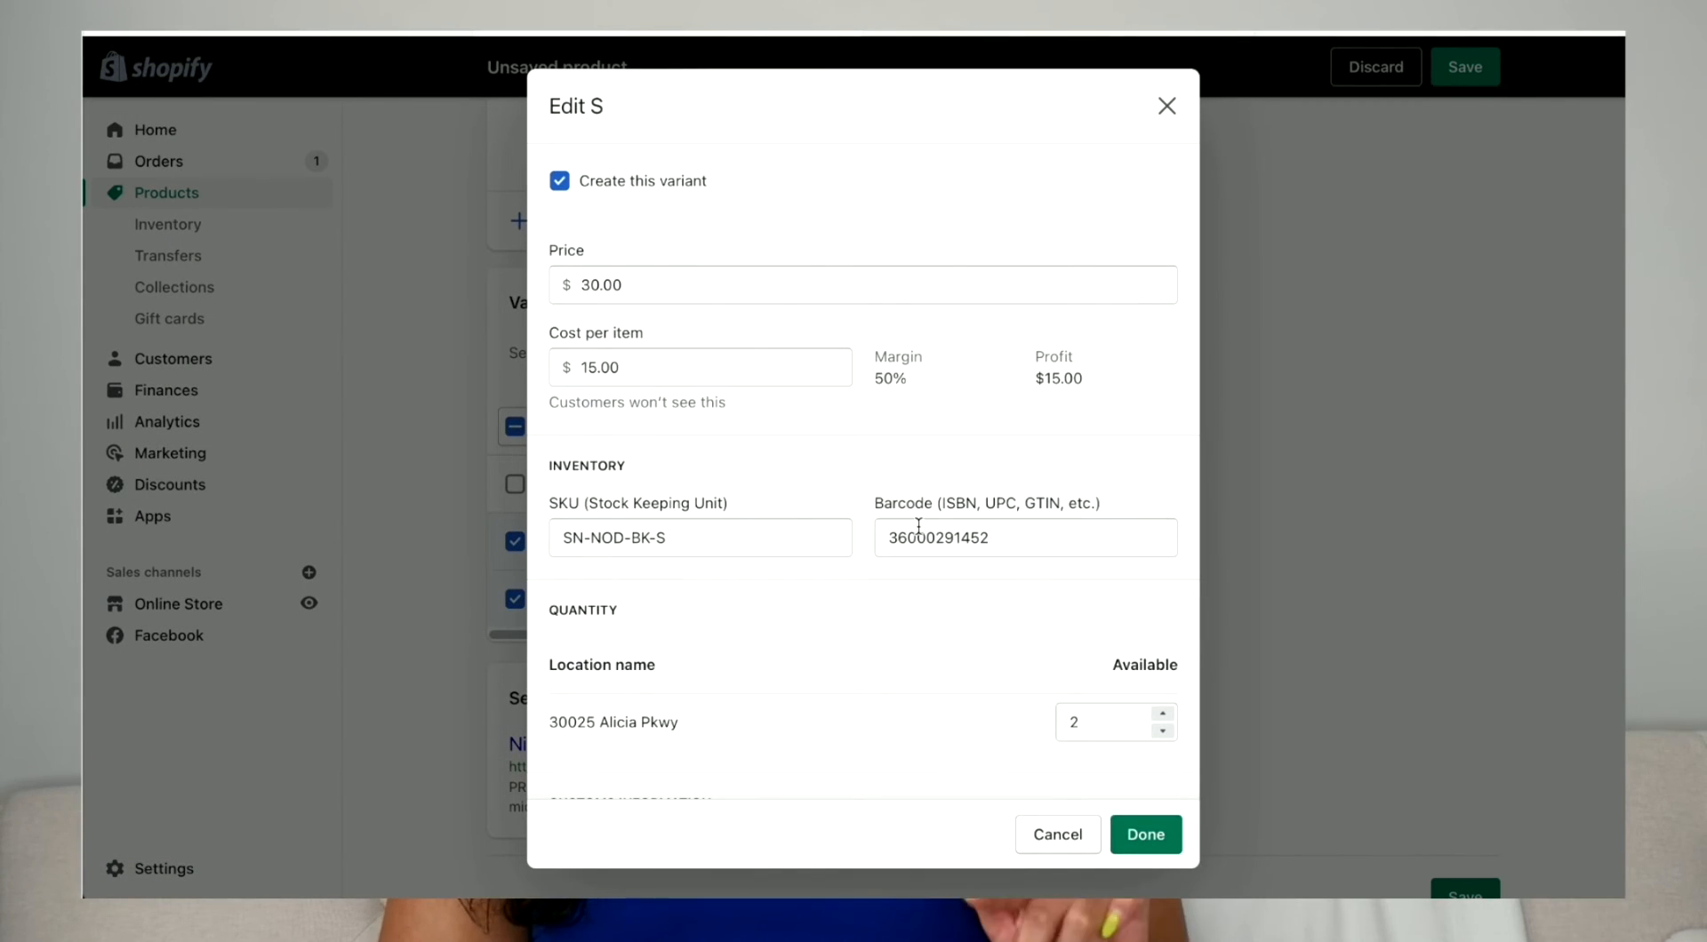
double_click(964, 549)
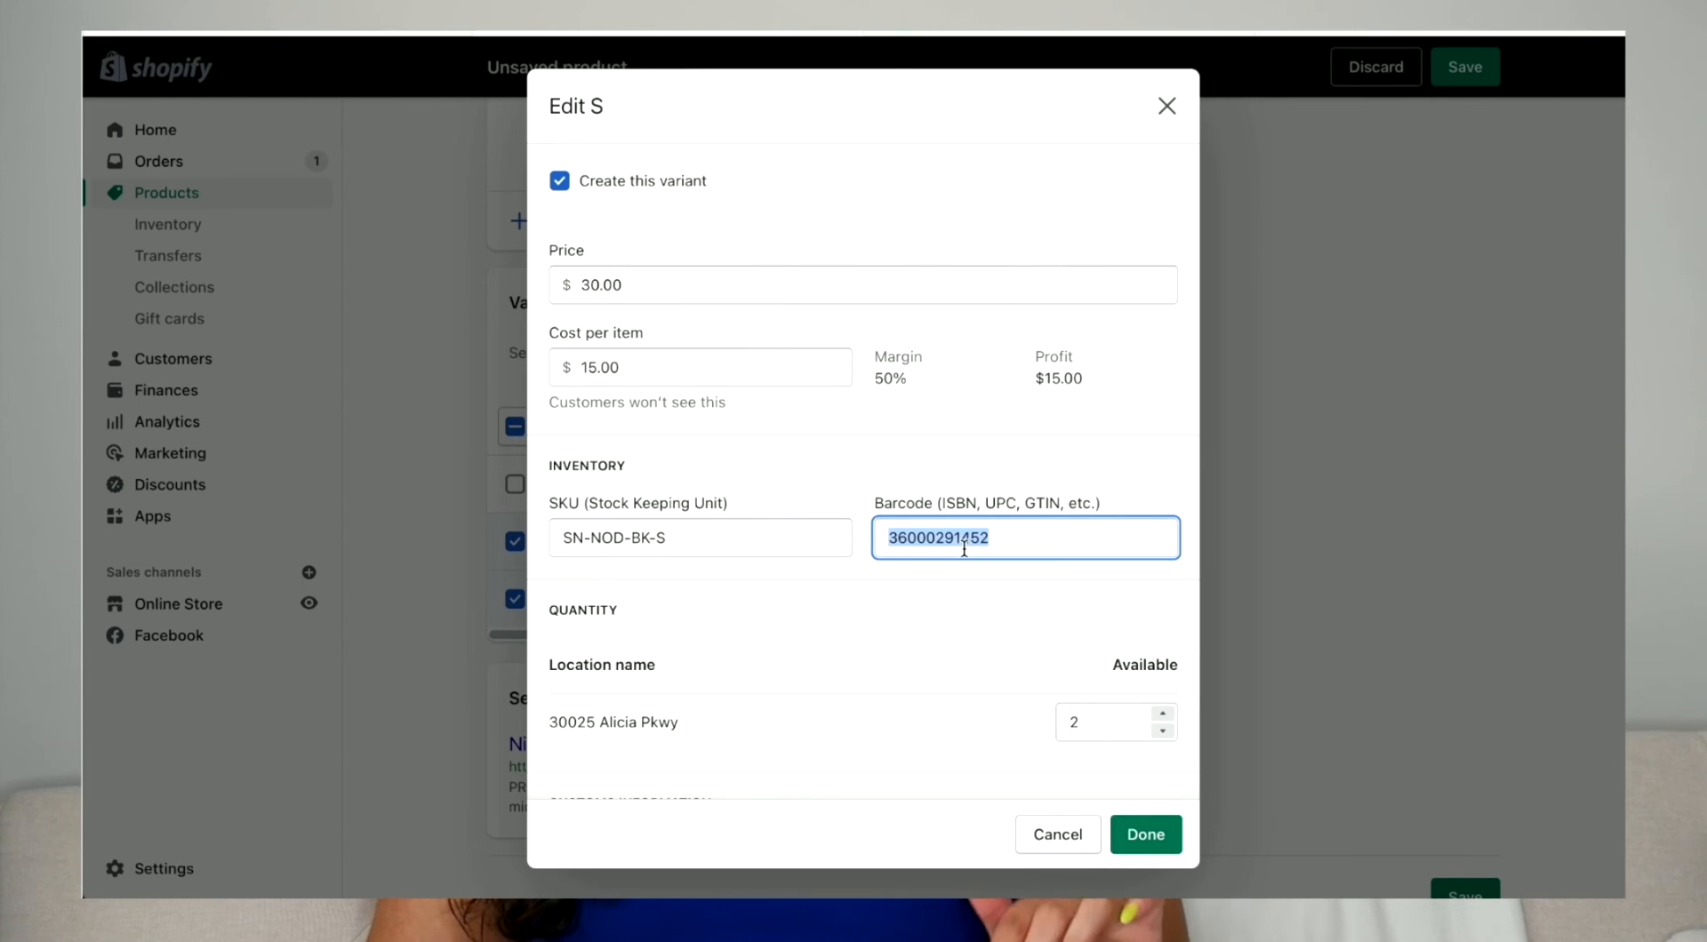